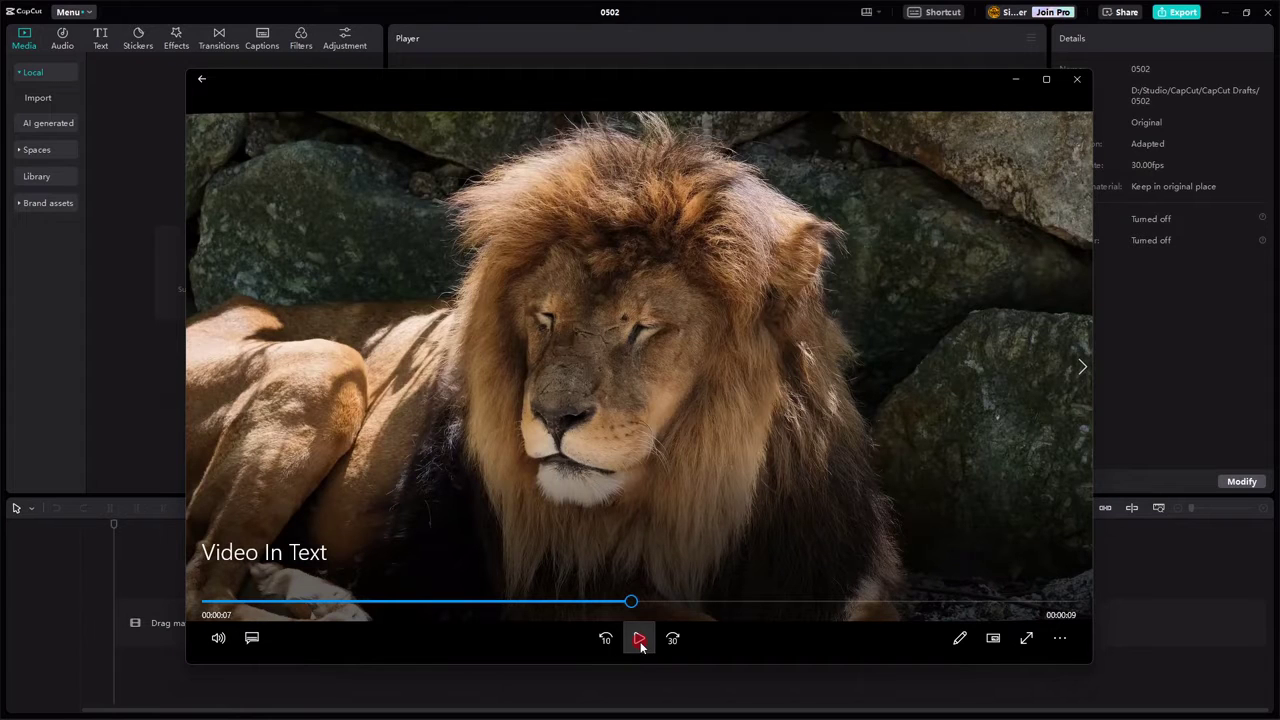
Preview the lion clip and THE KING title clip in Windows Media Player, then minimize it.
{"action": "left_click", "coordinate": [705, 509]}
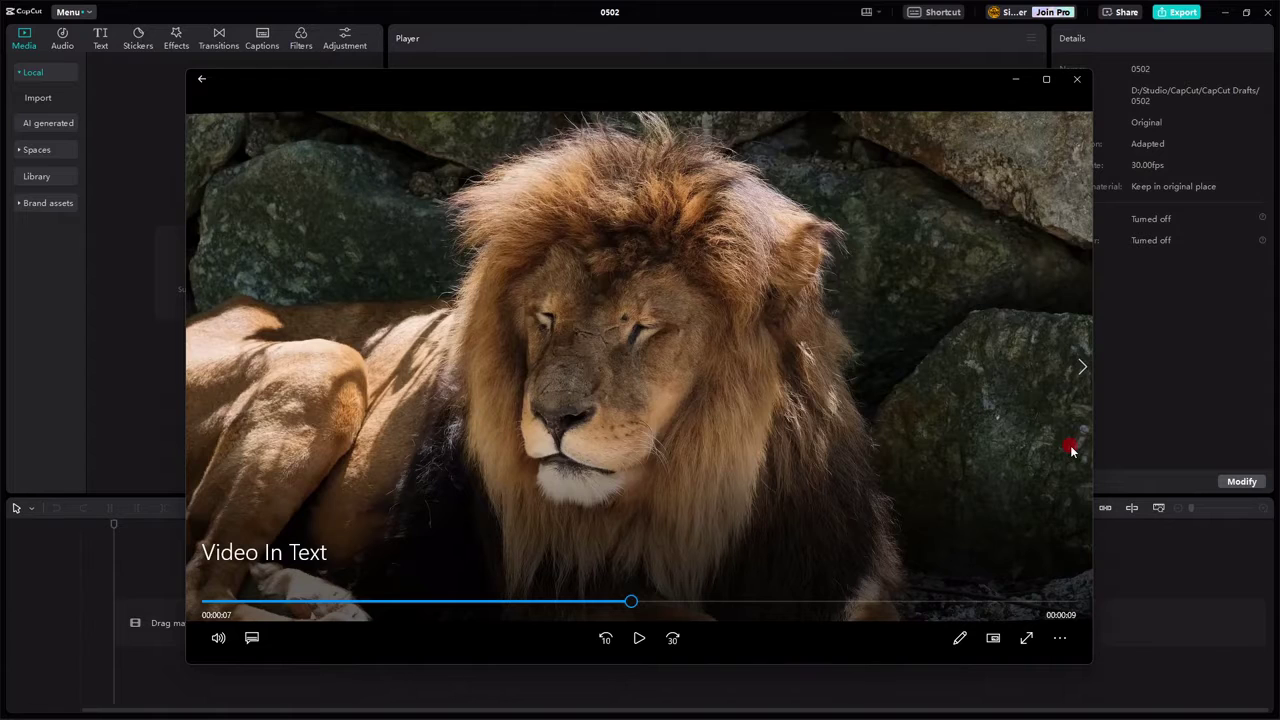
{"action": "left_click", "coordinate": [1077, 369]}
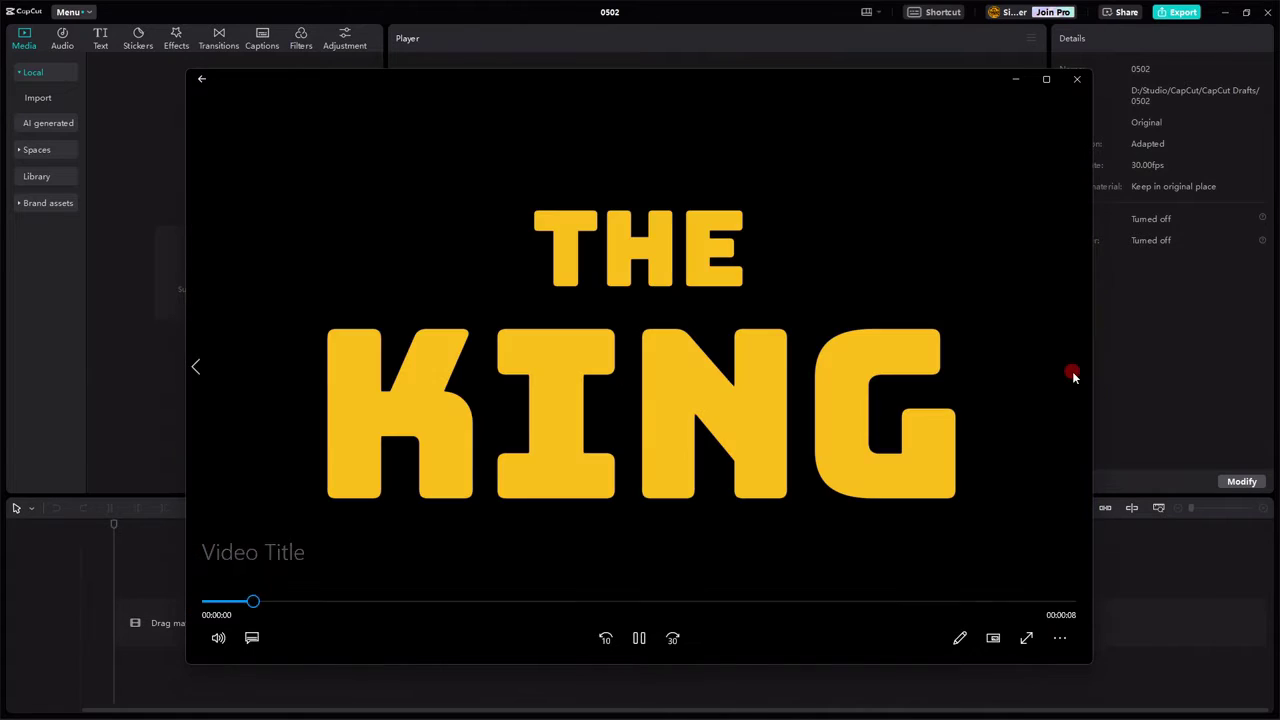
{"action": "left_click", "coordinate": [639, 638]}
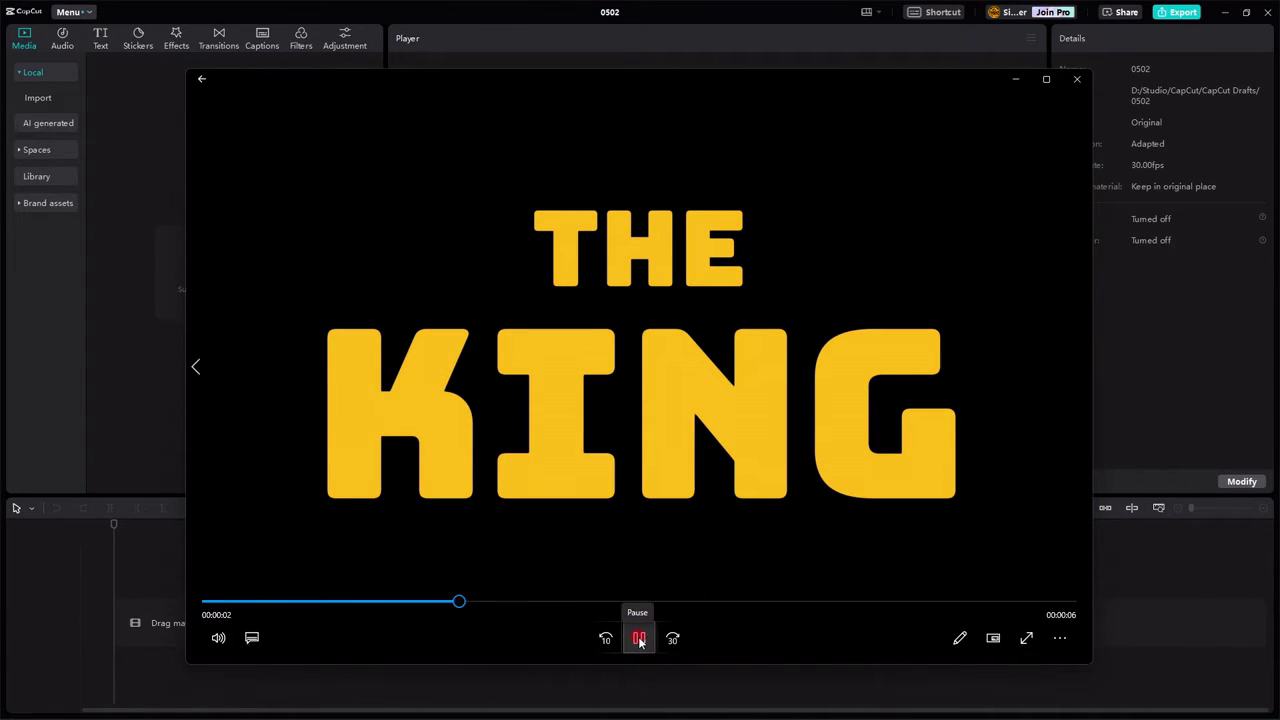
{"action": "left_click", "coordinate": [639, 638]}
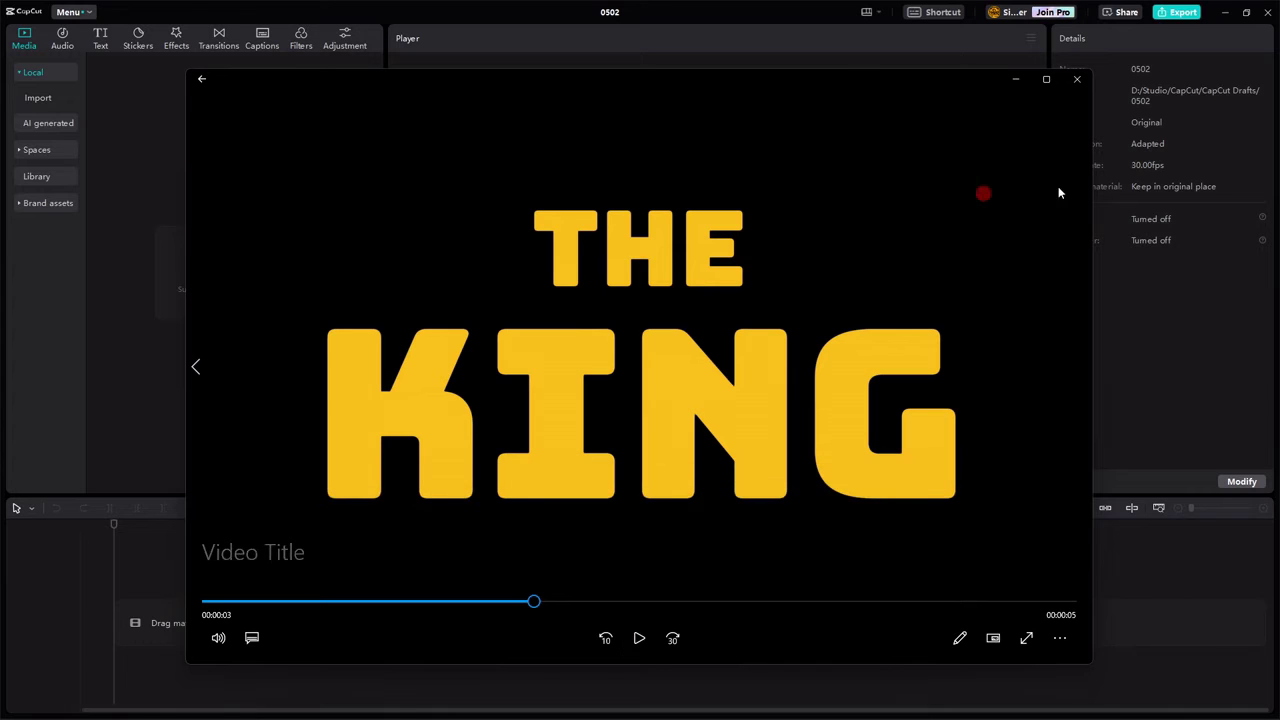
{"action": "left_click", "coordinate": [1015, 79]}
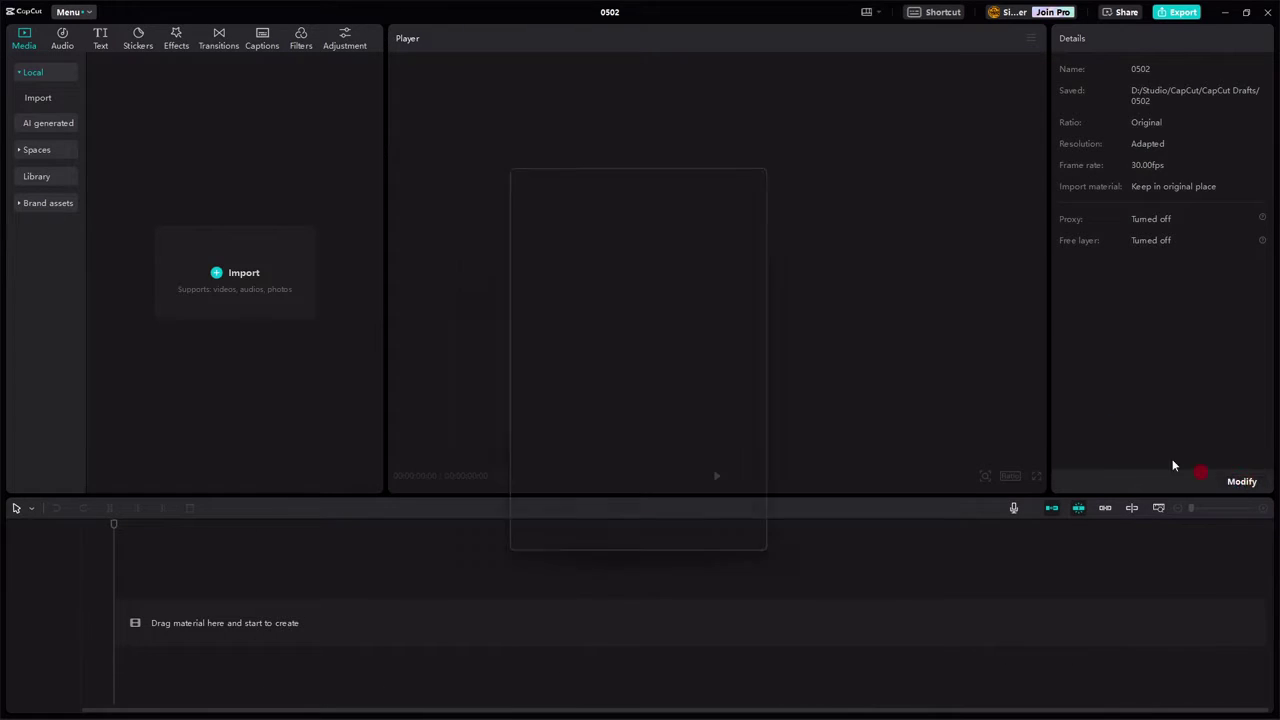
Rename the project to 'Video Title'.
{"action": "left_click", "coordinate": [1241, 481]}
{"action": "type", "text": "Video Title"}
{"action": "key", "text": "Return"}
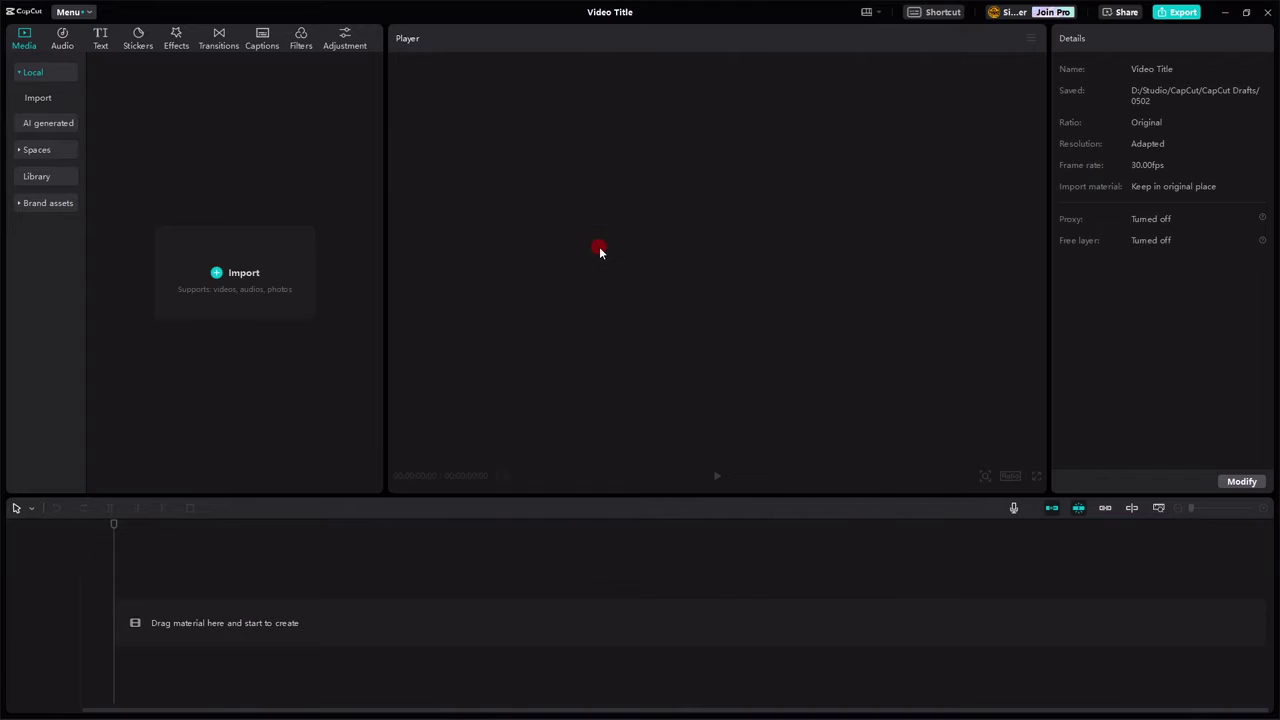
Add a default text clip reading 'The' in the Bungee-Regular font.
{"action": "left_click", "coordinate": [101, 38]}
{"action": "left_click", "coordinate": [140, 123]}
{"action": "left_click_drag", "start_coordinate": [1130, 102], "coordinate": [1037, 101]}
{"action": "type", "text": "The"}
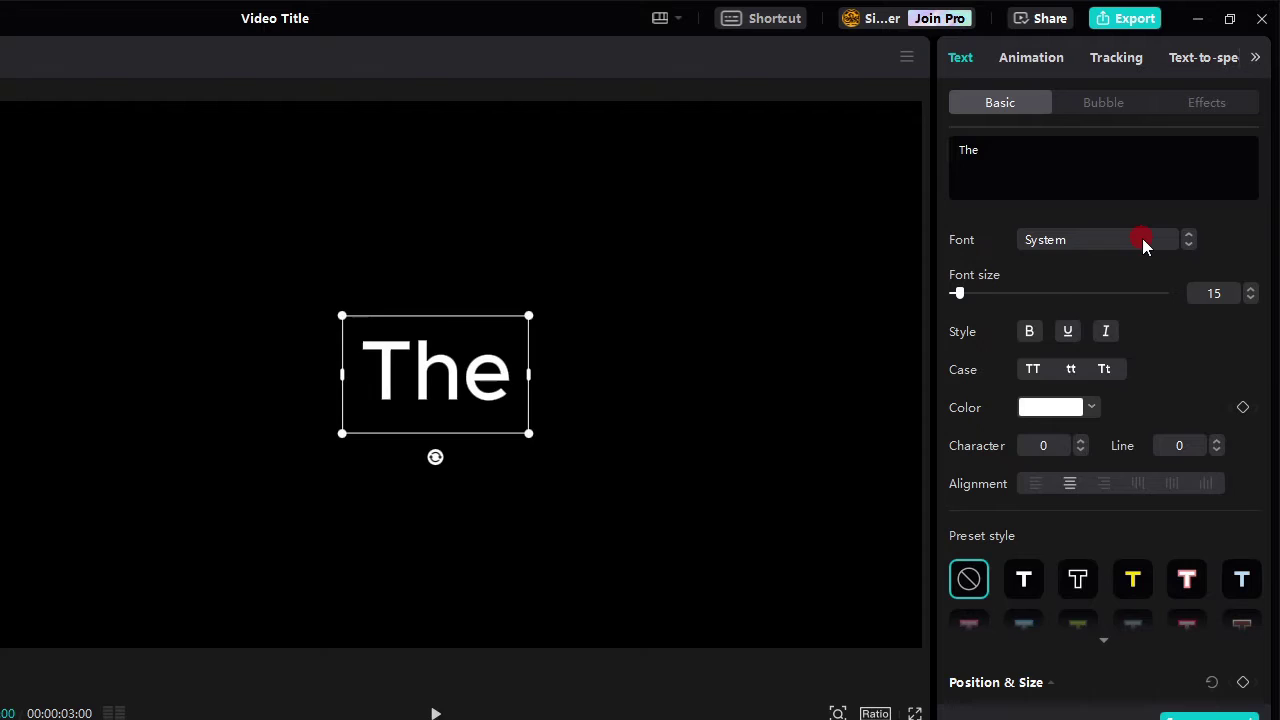
{"action": "left_click", "coordinate": [1142, 238]}
{"action": "left_click", "coordinate": [1094, 362]}
Make THE size 25 and gold yellow, positioned at Y 500.
{"action": "left_click", "coordinate": [1215, 293]}
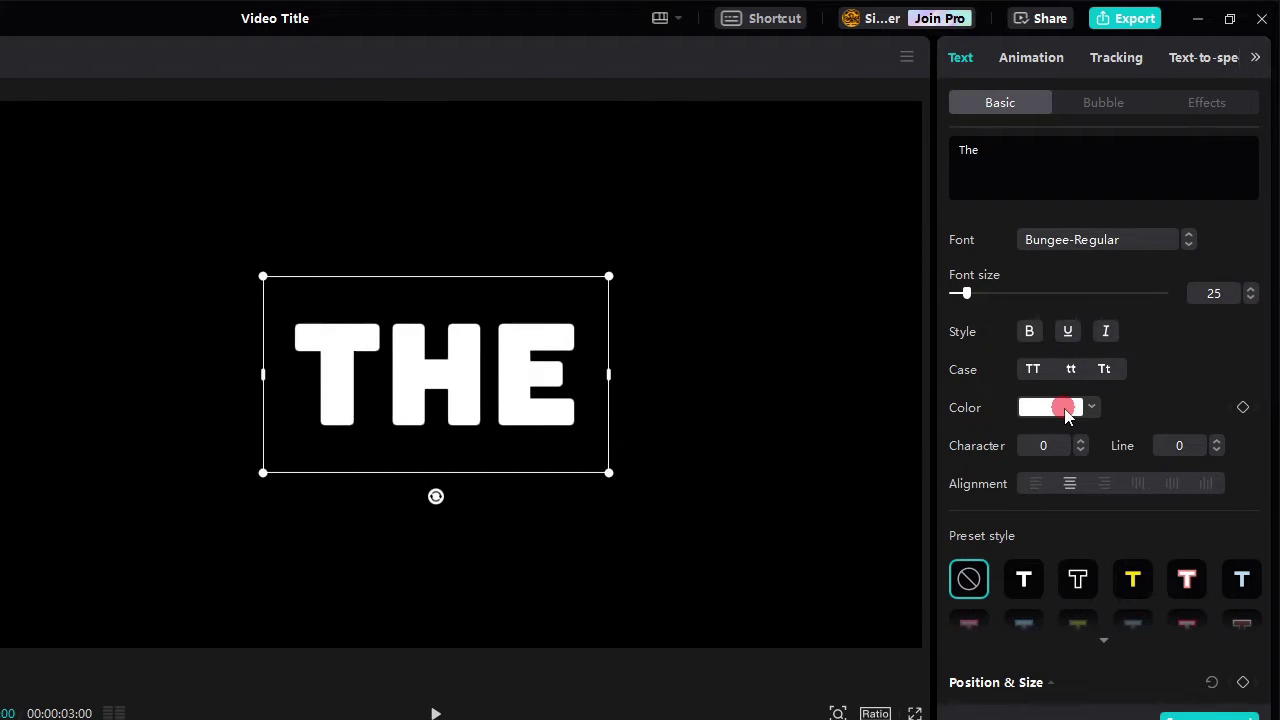
{"action": "left_click", "coordinate": [1065, 407]}
{"action": "left_click", "coordinate": [1115, 712]}
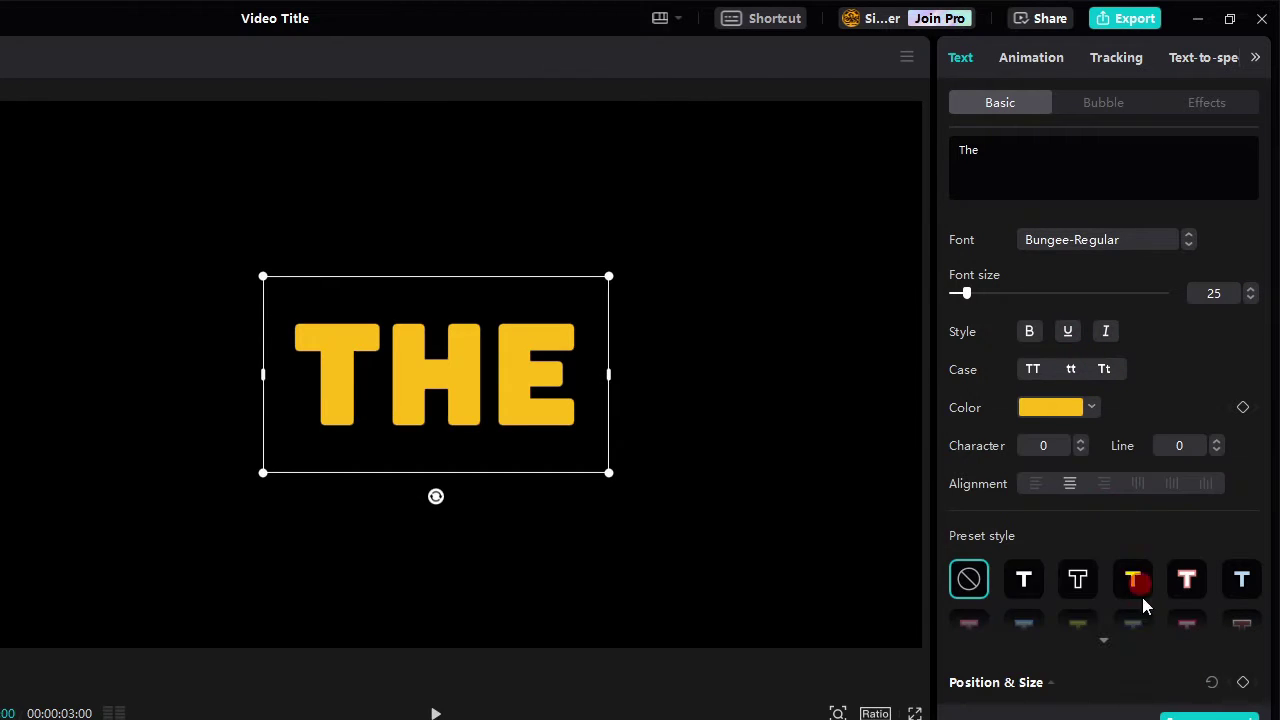
{"action": "scroll", "coordinate": [1080, 563], "scroll_direction": "down", "scroll_amount": 3}
{"action": "type", "text": "500"}
{"action": "key", "text": "Return"}
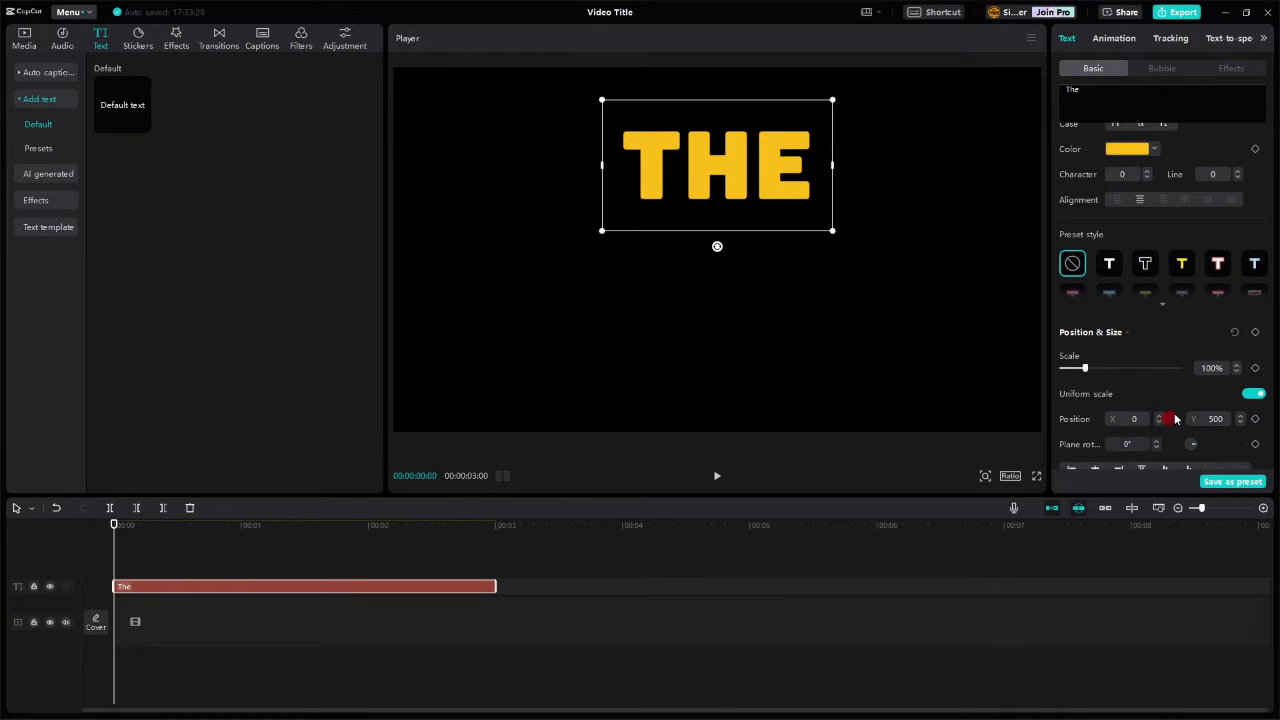
Add a second default text clip reading 'King' in Bungee-Regular.
{"action": "left_click", "coordinate": [140, 126]}
{"action": "left_click", "coordinate": [1136, 100]}
{"action": "type", "text": "Ki"}
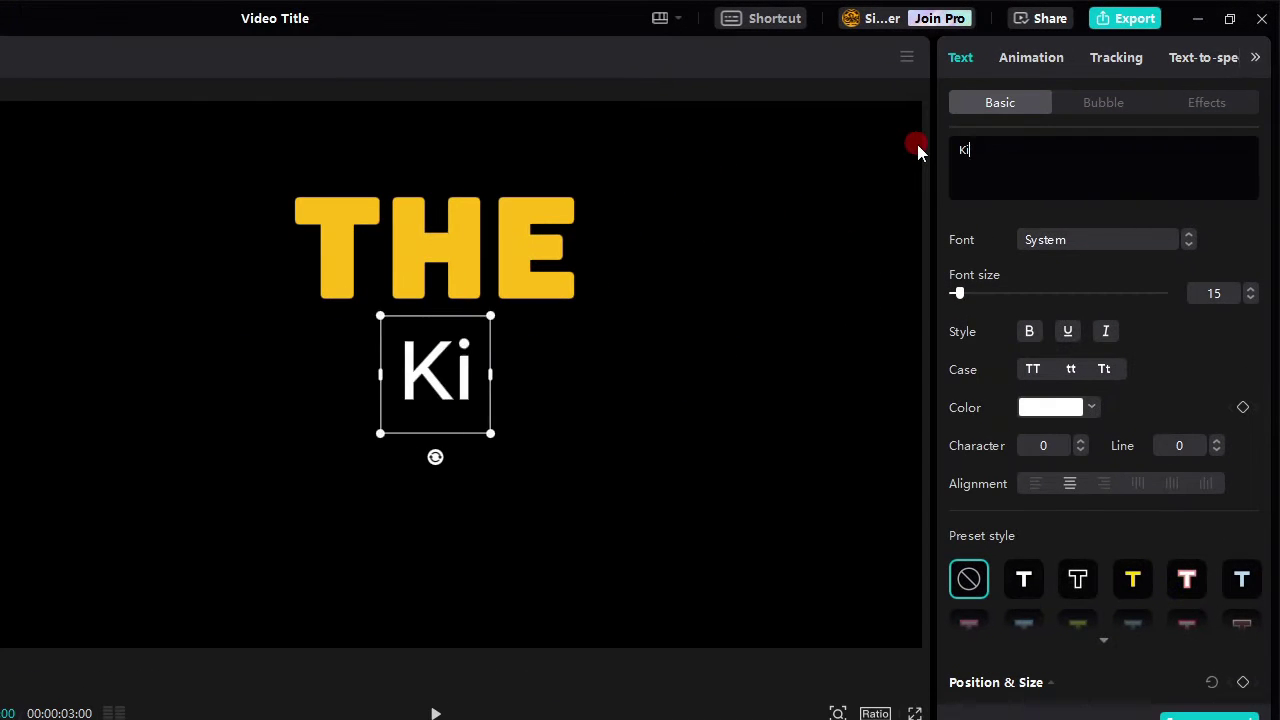
{"action": "type", "text": "ng"}
{"action": "left_click", "coordinate": [1084, 250]}
{"action": "left_click", "coordinate": [1082, 362]}
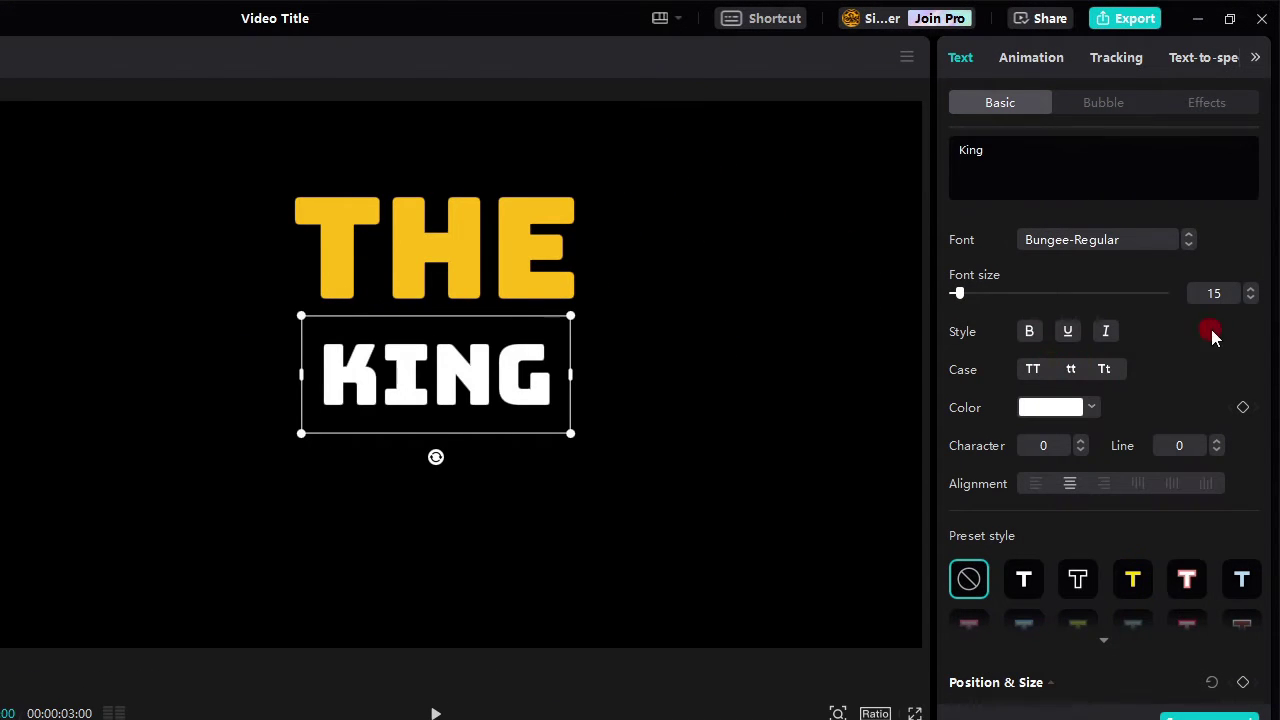
Set KING to size 45 in the same yellow, moved down to Y -200.
{"action": "left_click", "coordinate": [1205, 294]}
{"action": "type", "text": "45"}
{"action": "left_click", "coordinate": [1065, 407]}
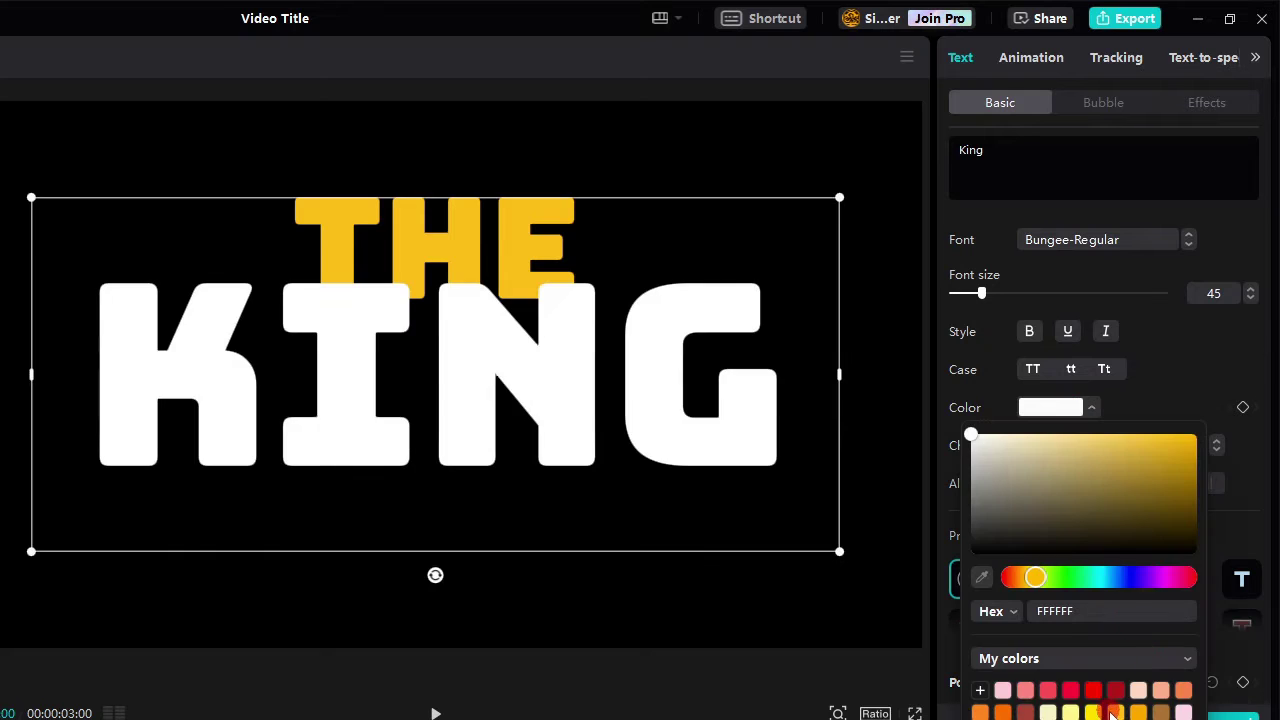
{"action": "left_click", "coordinate": [1112, 708]}
{"action": "left_click", "coordinate": [1050, 407]}
{"action": "scroll", "coordinate": [1085, 505], "scroll_direction": "down", "scroll_amount": 5}
{"action": "scroll", "coordinate": [1140, 400], "scroll_direction": "up", "scroll_amount": 1}
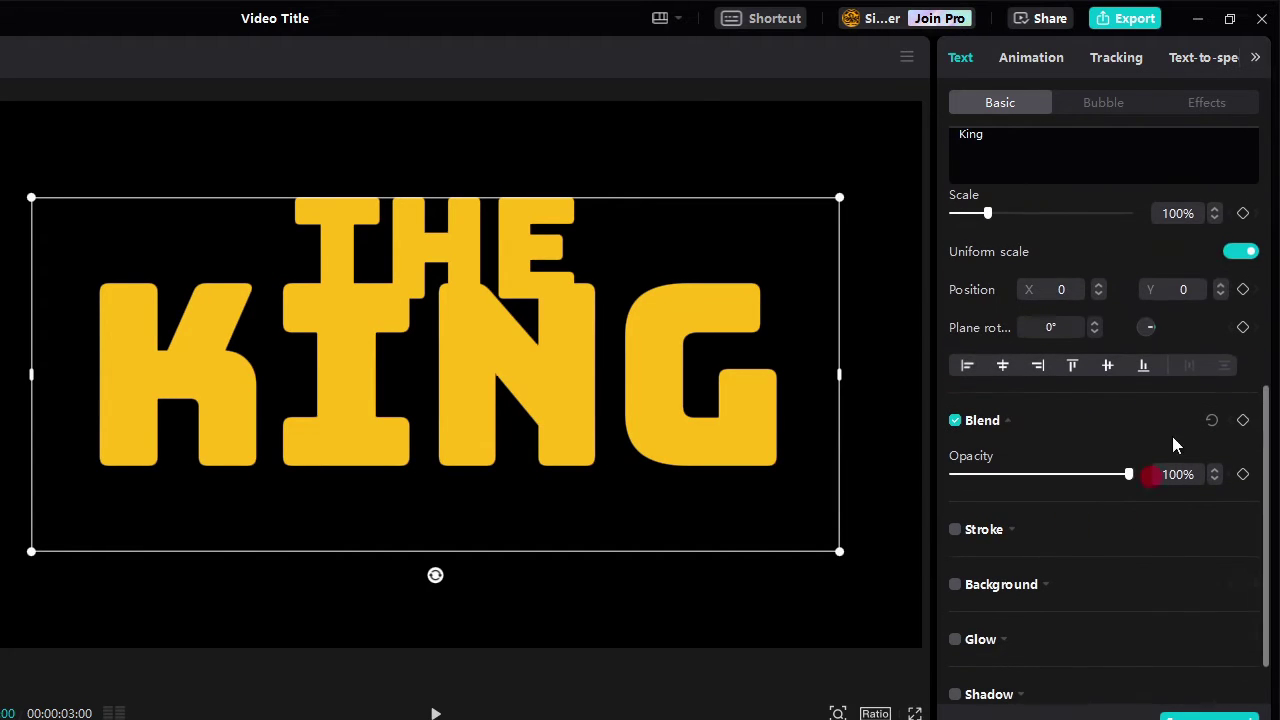
{"action": "left_click", "coordinate": [1180, 289]}
{"action": "left_click", "coordinate": [1127, 293]}
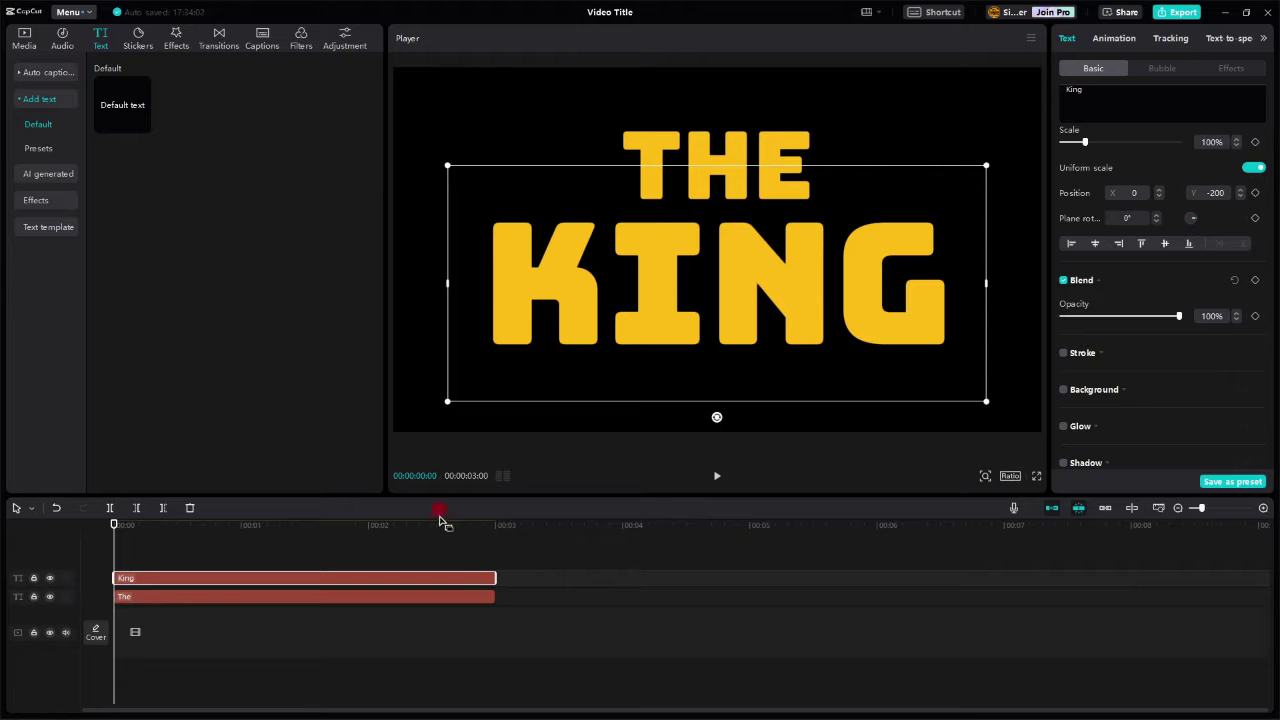
Extend both the THE and King text clips to 8 seconds.
{"action": "left_click", "coordinate": [462, 597]}
{"action": "left_click", "coordinate": [490, 579], "text": "ctrl"}
{"action": "left_click_drag", "start_coordinate": [640, 593], "coordinate": [1132, 600]}
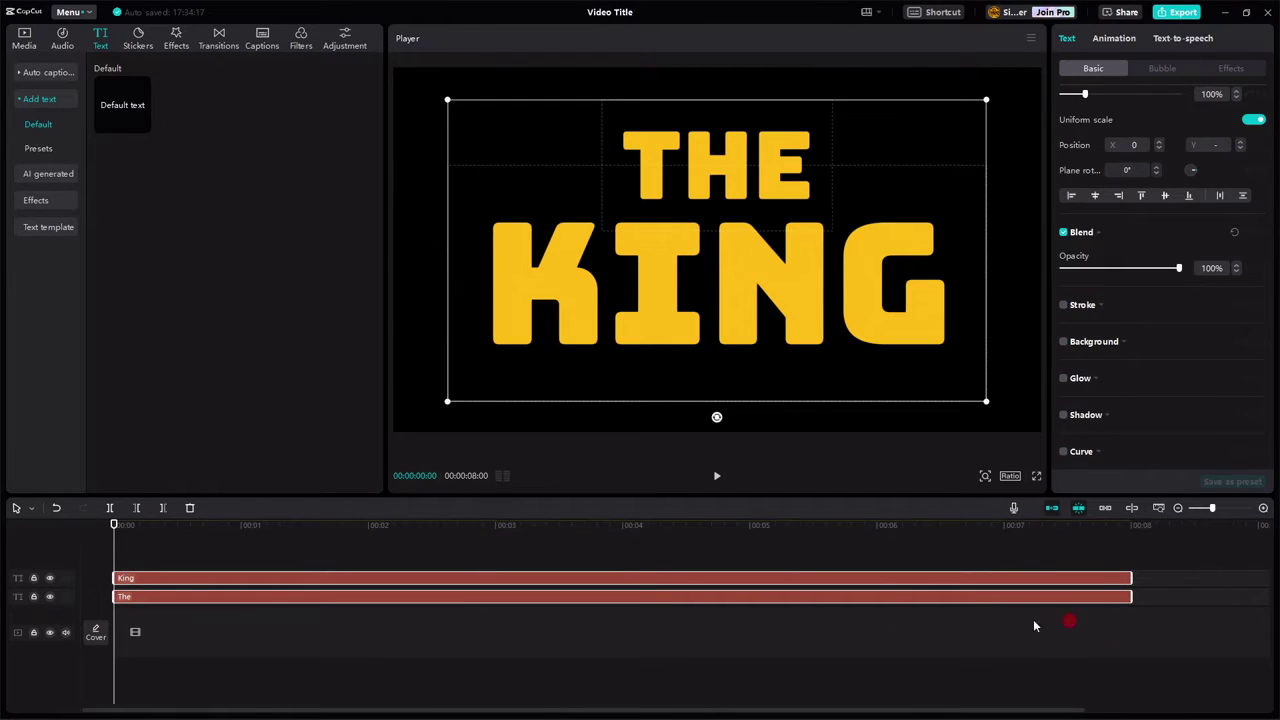
Export the title as an 8-second 1080P mp4 video and dismiss the share dialog.
{"action": "left_click", "coordinate": [1086, 50]}
{"action": "left_click", "coordinate": [1177, 12]}
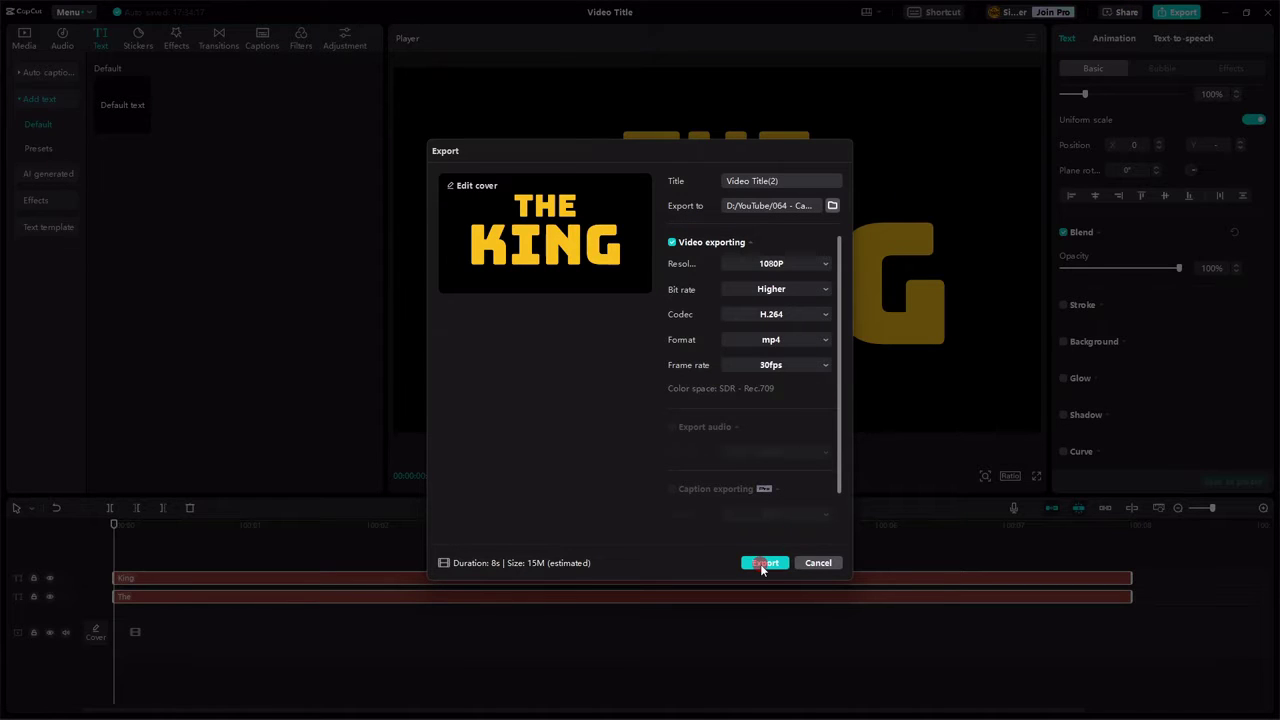
{"action": "left_click", "coordinate": [762, 564]}
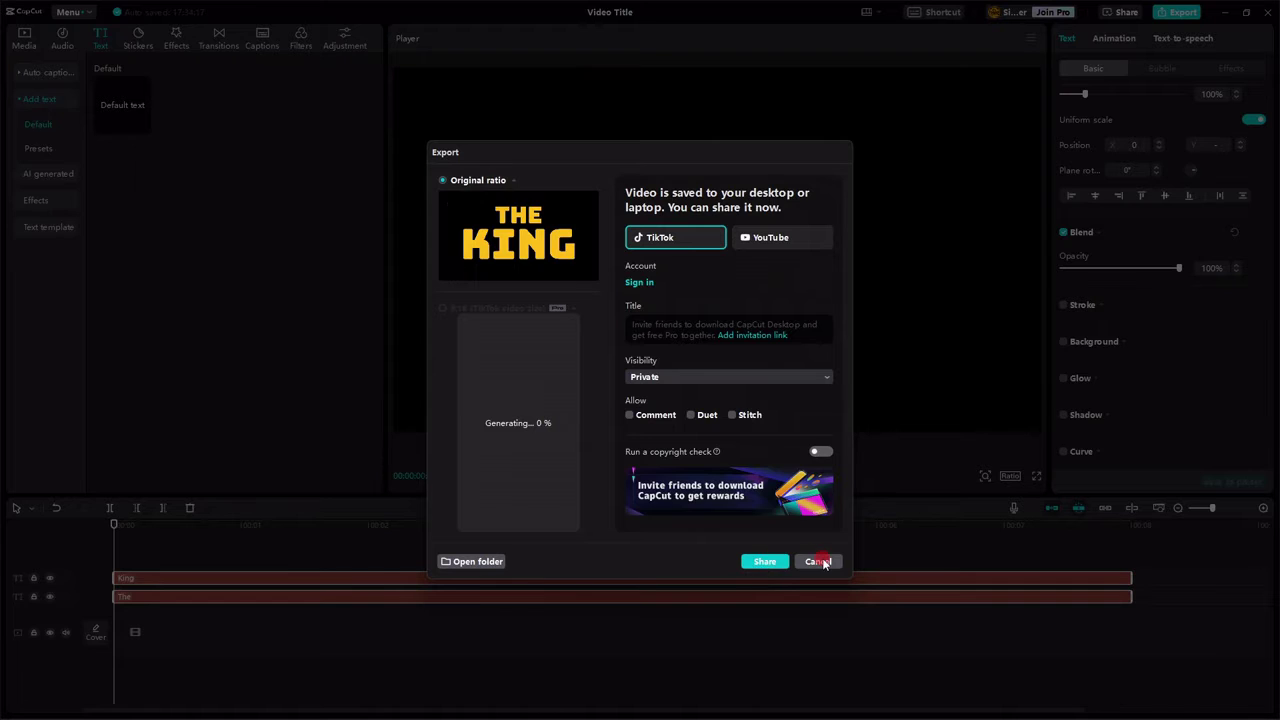
{"action": "left_click", "coordinate": [818, 561]}
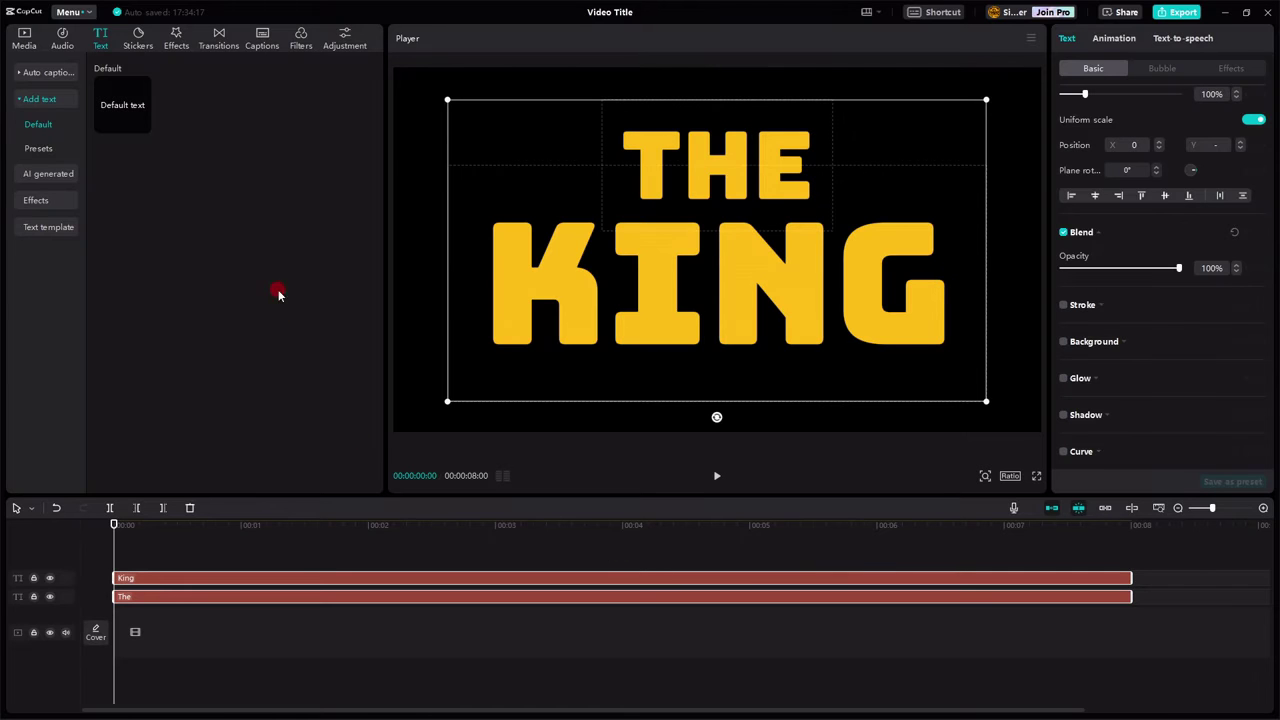
Create a new empty project from the main menu.
{"action": "left_click", "coordinate": [89, 11]}
{"action": "mouse_move", "coordinate": [86, 31]}
{"action": "left_click", "coordinate": [180, 31]}
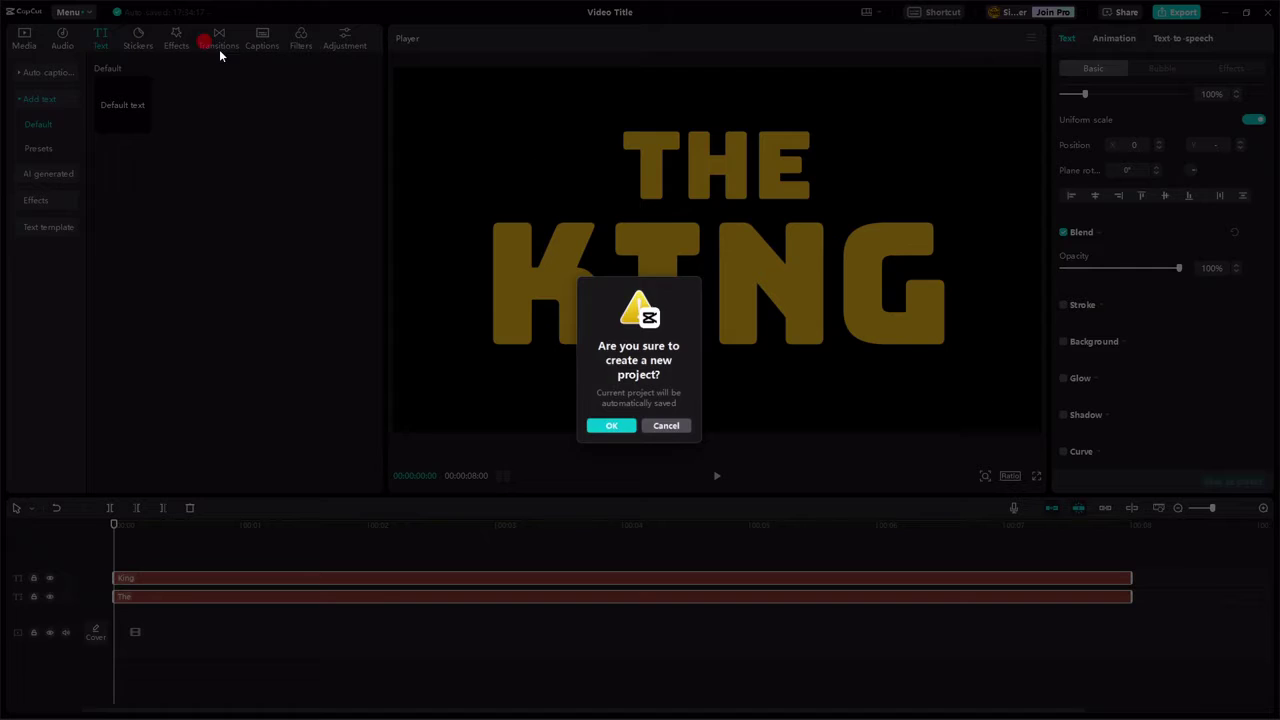
{"action": "left_click", "coordinate": [607, 428]}
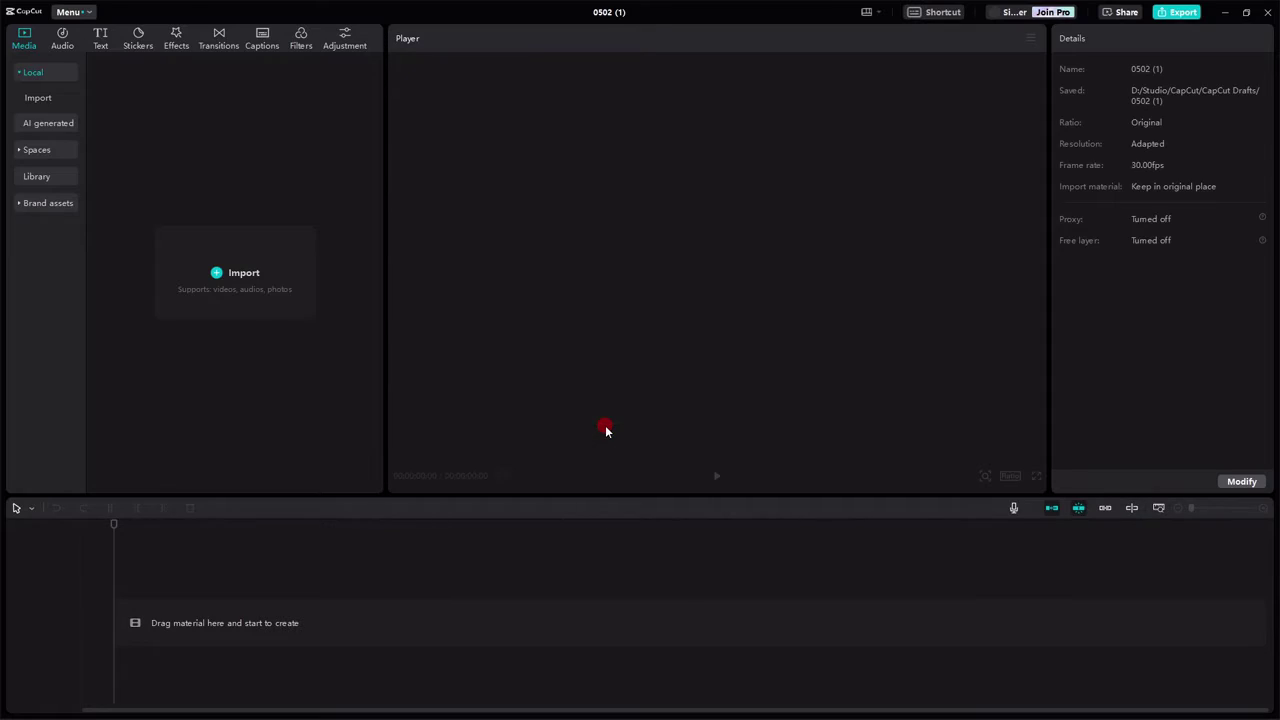
Import Lion With Music.mp4 and Video Title(2).mp4 into the media panel.
{"action": "left_click", "coordinate": [206, 269]}
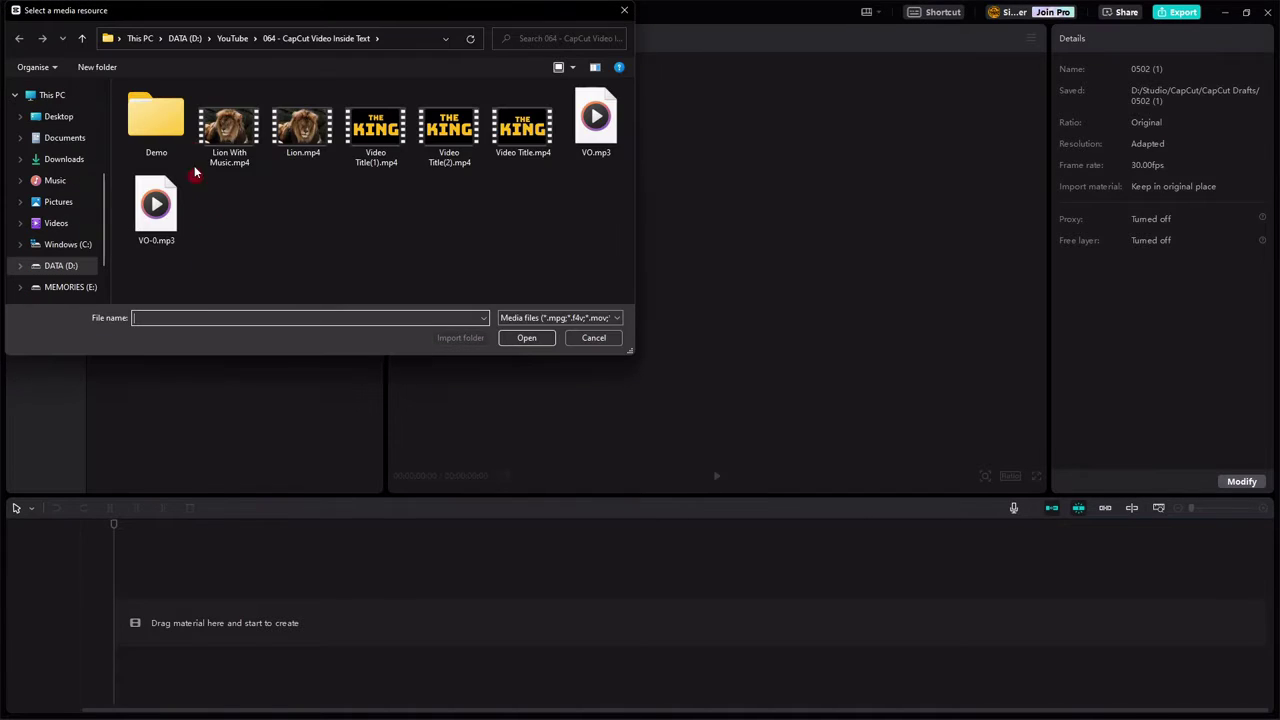
{"action": "left_click", "coordinate": [229, 128]}
{"action": "left_click", "coordinate": [428, 130], "text": "ctrl"}
{"action": "left_click", "coordinate": [535, 338]}
{"action": "left_click", "coordinate": [280, 297]}
Place the lion clip on the main track with the title clip overlaid above it.
{"action": "left_click_drag", "start_coordinate": [155, 160], "coordinate": [214, 609]}
{"action": "left_click_drag", "start_coordinate": [225, 155], "coordinate": [113, 574]}
{"action": "left_click", "coordinate": [1158, 508]}
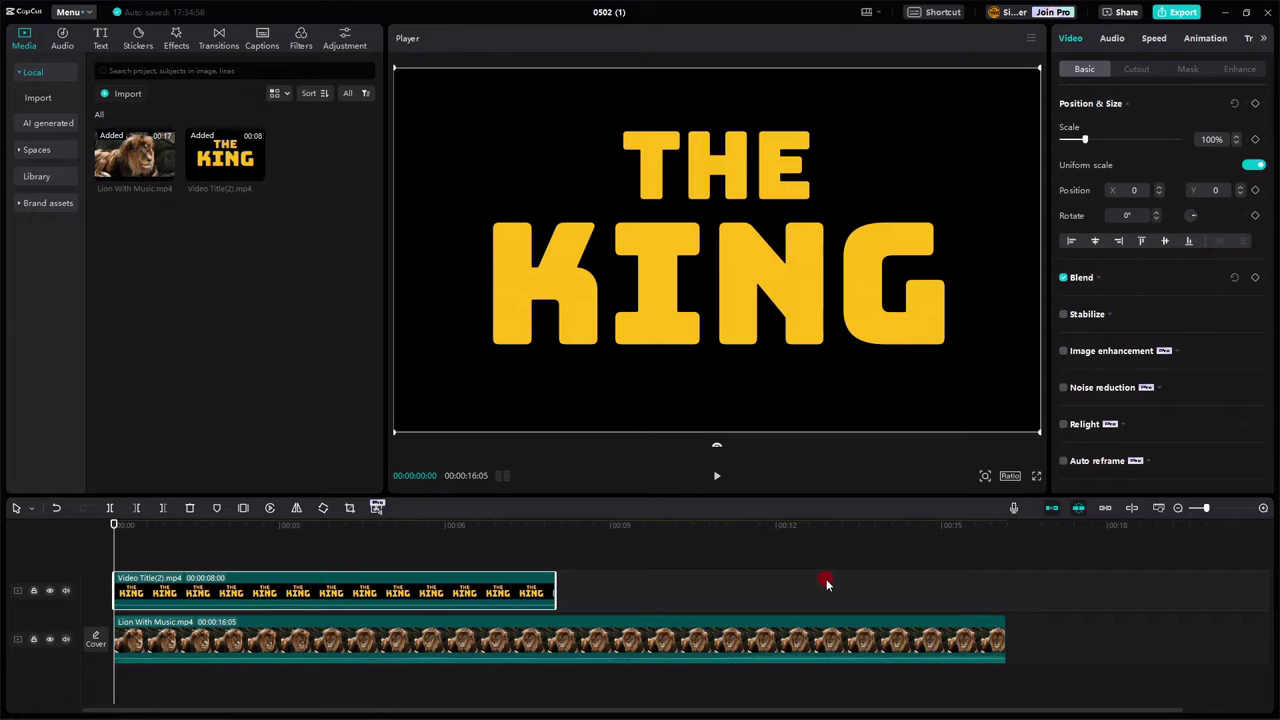
Just before 1 second, enable chroma key on the title and key out the letters' yellow.
{"action": "left_click", "coordinate": [162, 530]}
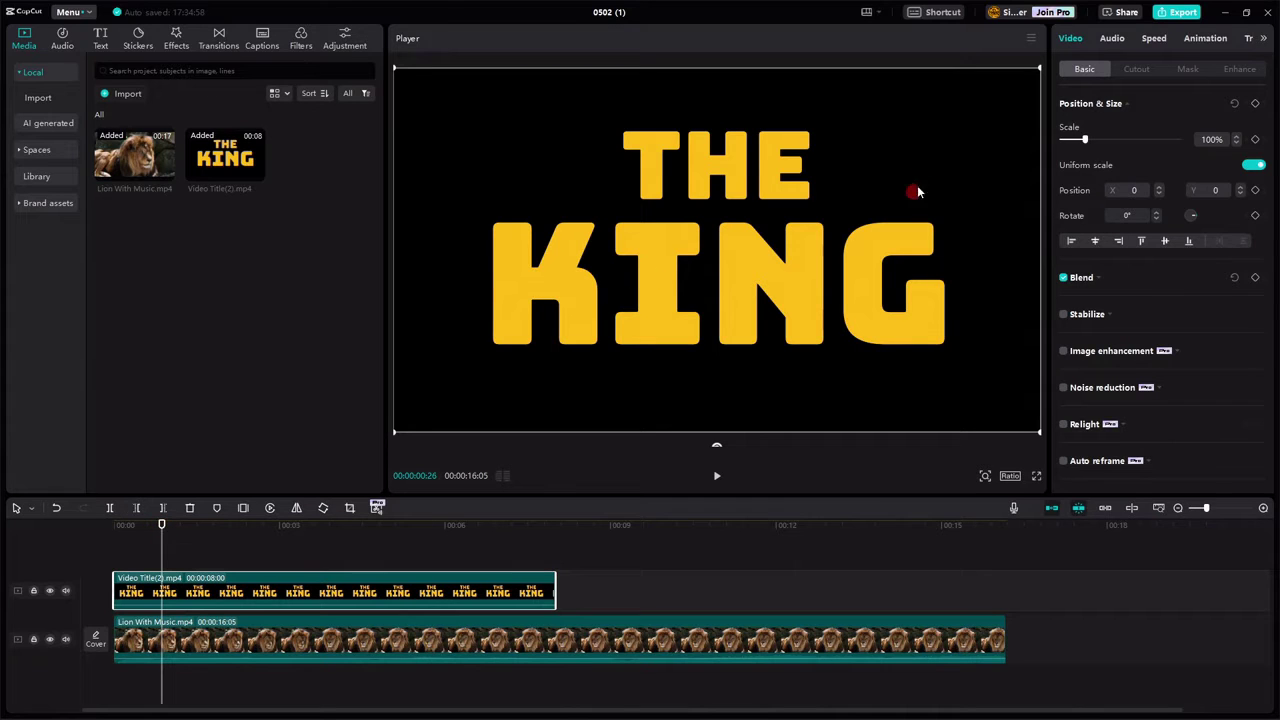
{"action": "left_click", "coordinate": [1130, 69]}
{"action": "left_click", "coordinate": [1063, 266]}
{"action": "left_click", "coordinate": [1111, 289]}
{"action": "left_click", "coordinate": [812, 278]}
Keyframe strength and shadow, raise strength to 3 at about 2 seconds, and play from the start.
{"action": "left_click", "coordinate": [1256, 325]}
{"action": "left_click", "coordinate": [1256, 358]}
{"action": "left_click", "coordinate": [229, 529]}
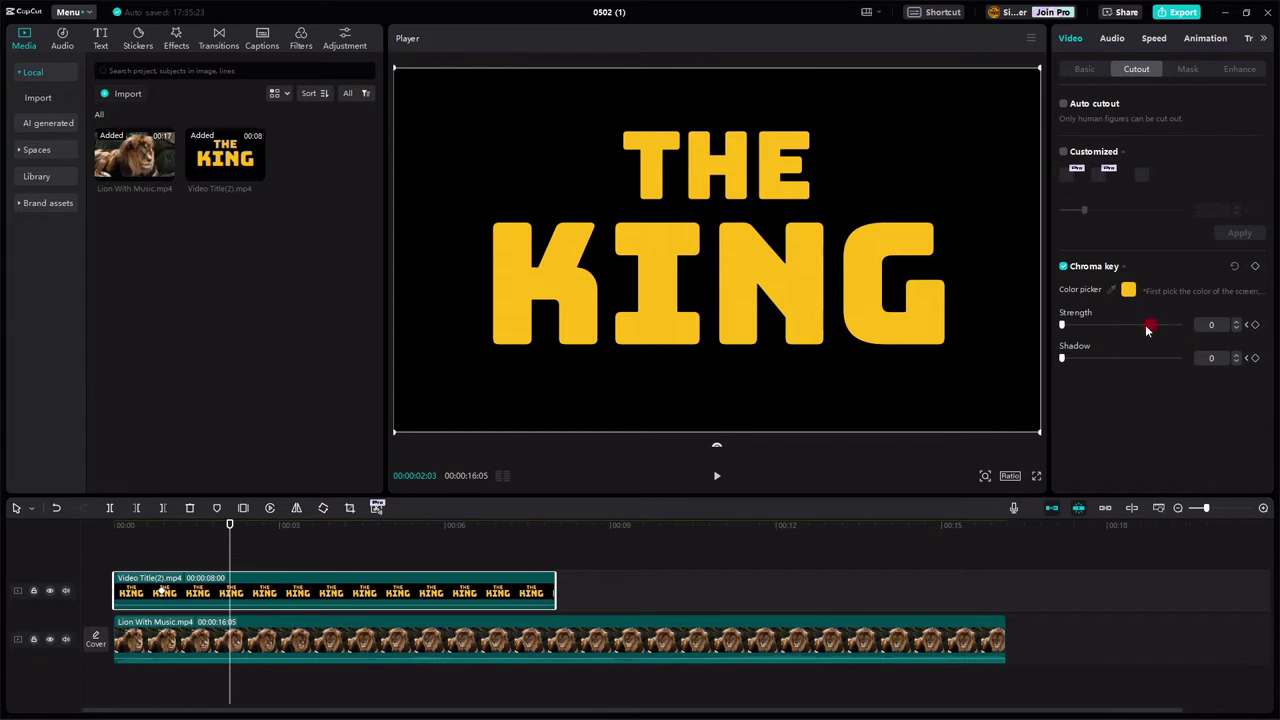
{"action": "left_click", "coordinate": [1236, 321]}
{"action": "left_click", "coordinate": [1236, 321]}
{"action": "left_click", "coordinate": [1236, 321]}
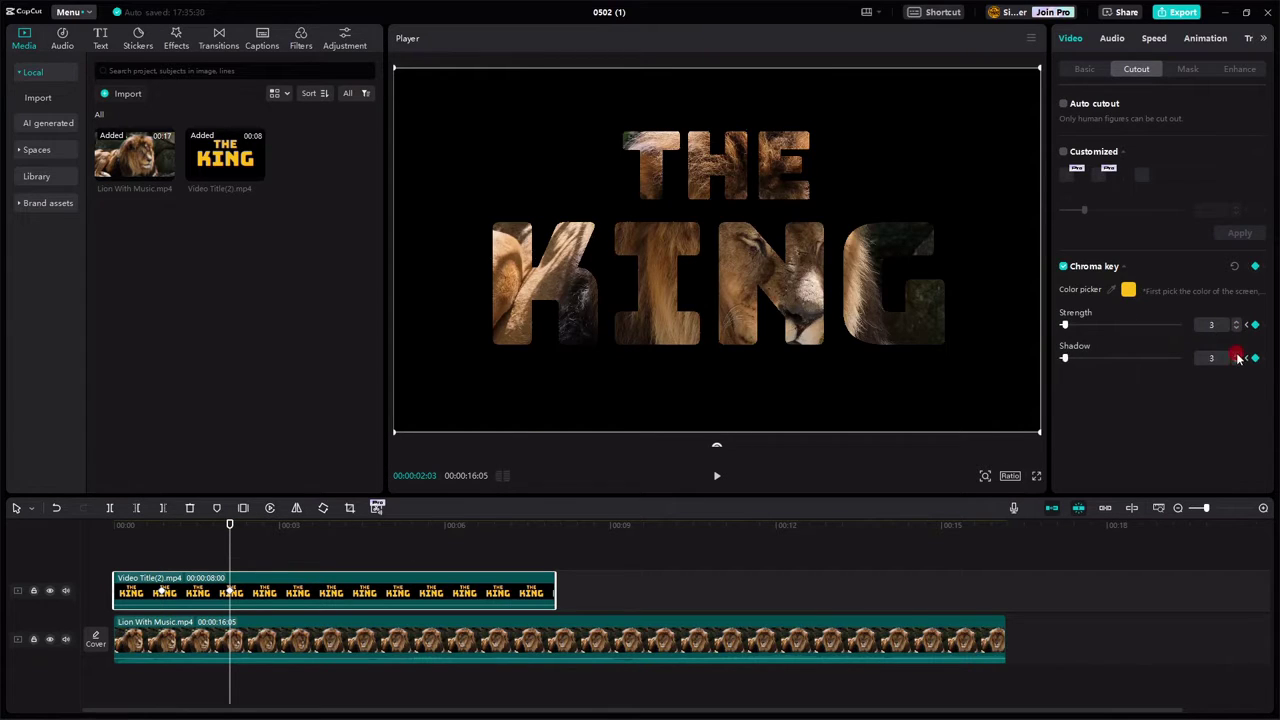
{"action": "left_click", "coordinate": [122, 538]}
{"action": "left_click", "coordinate": [716, 477]}
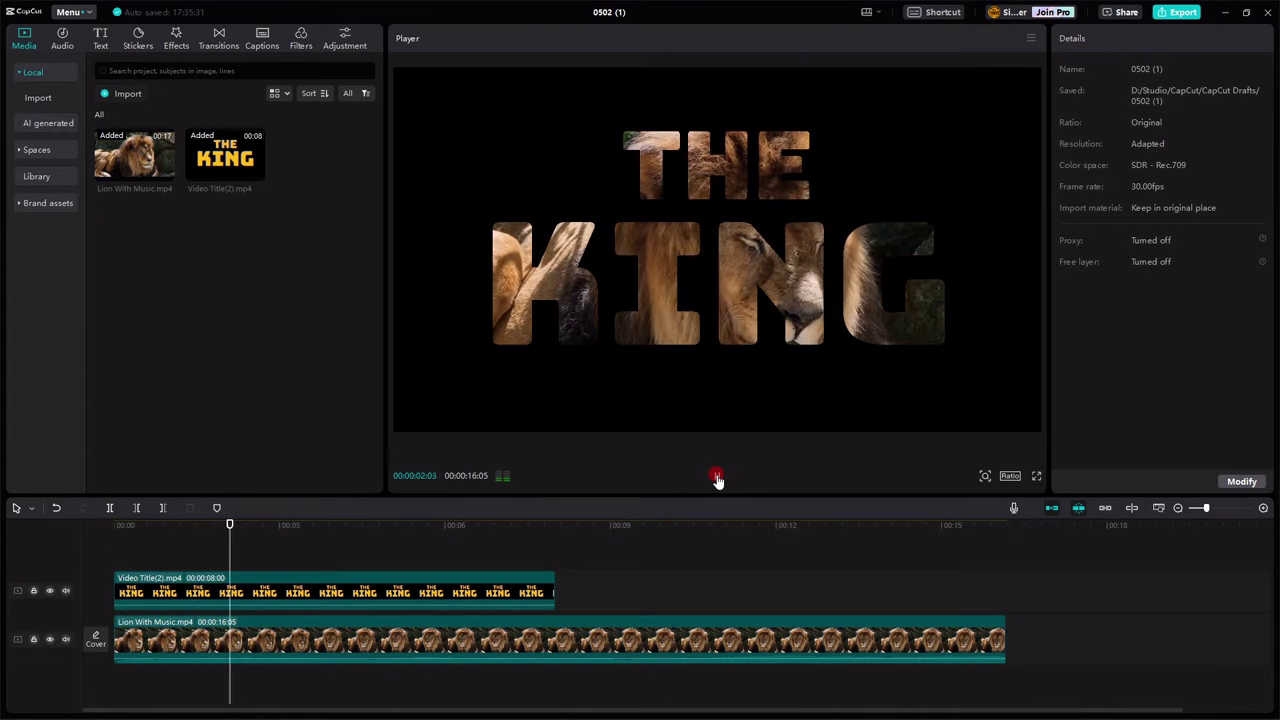
{"action": "left_click", "coordinate": [716, 477]}
{"action": "left_click", "coordinate": [122, 540]}
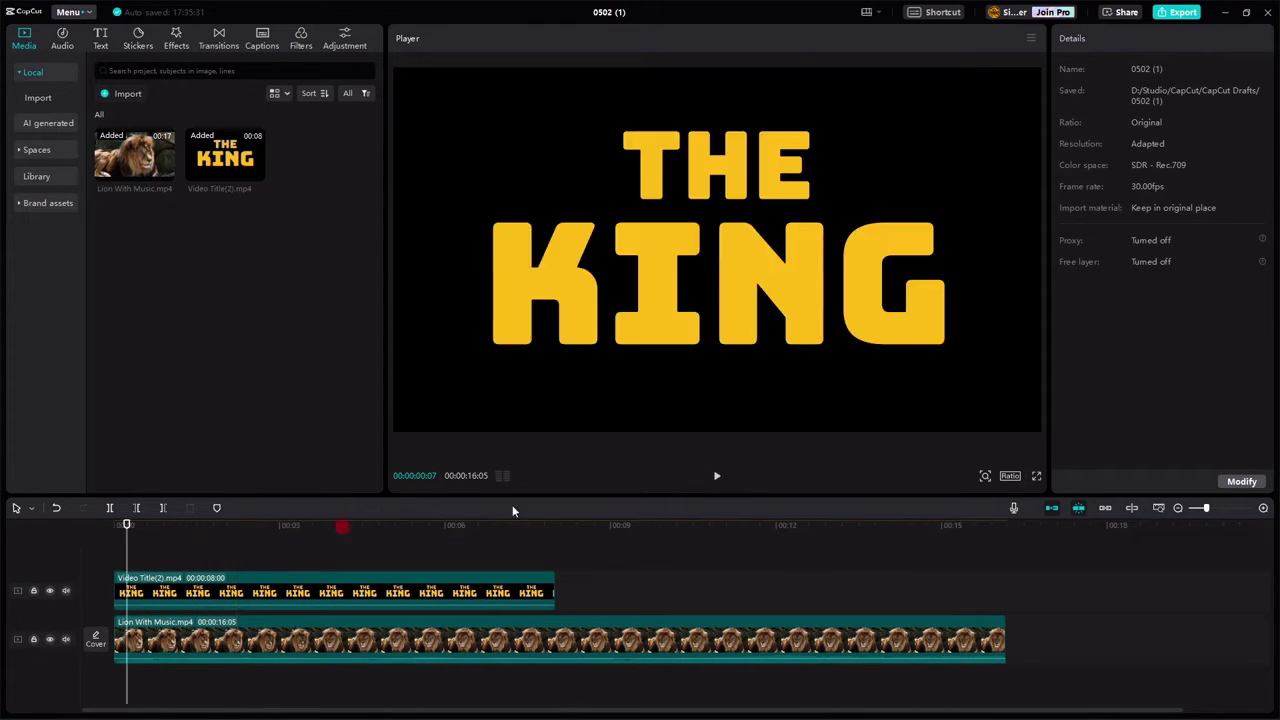
{"action": "left_click", "coordinate": [716, 477]}
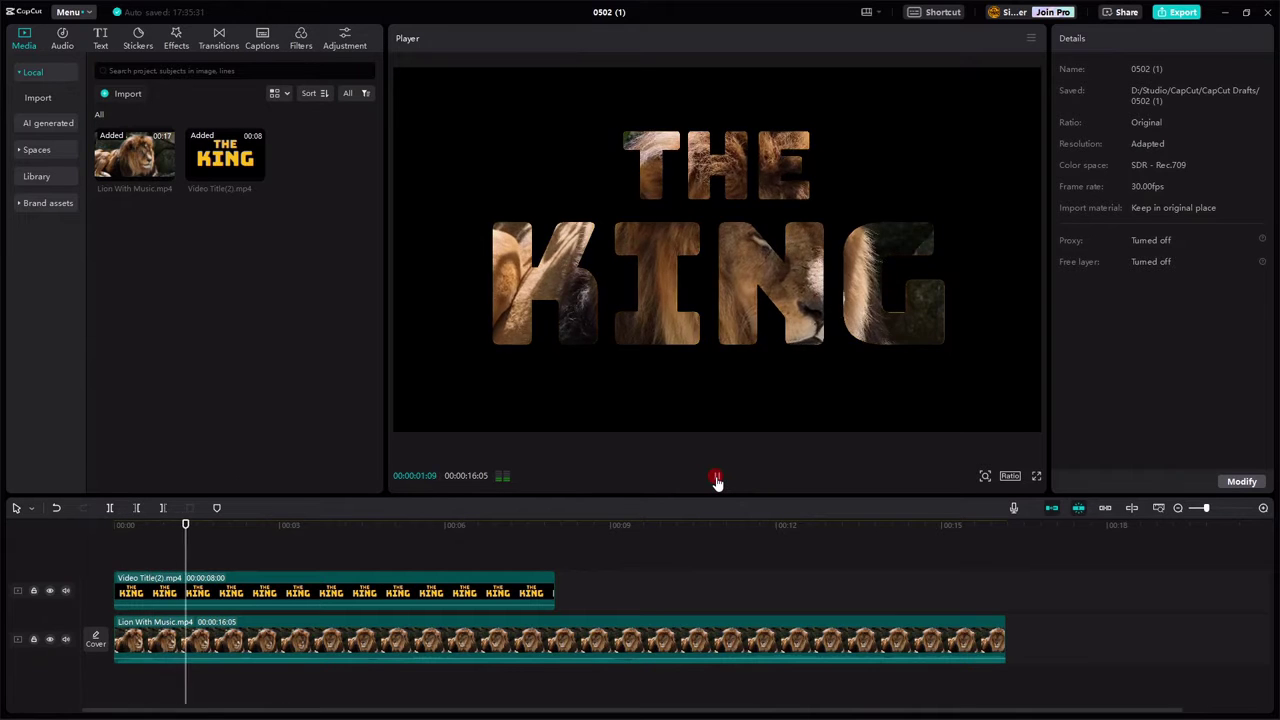
{"action": "left_click", "coordinate": [716, 478]}
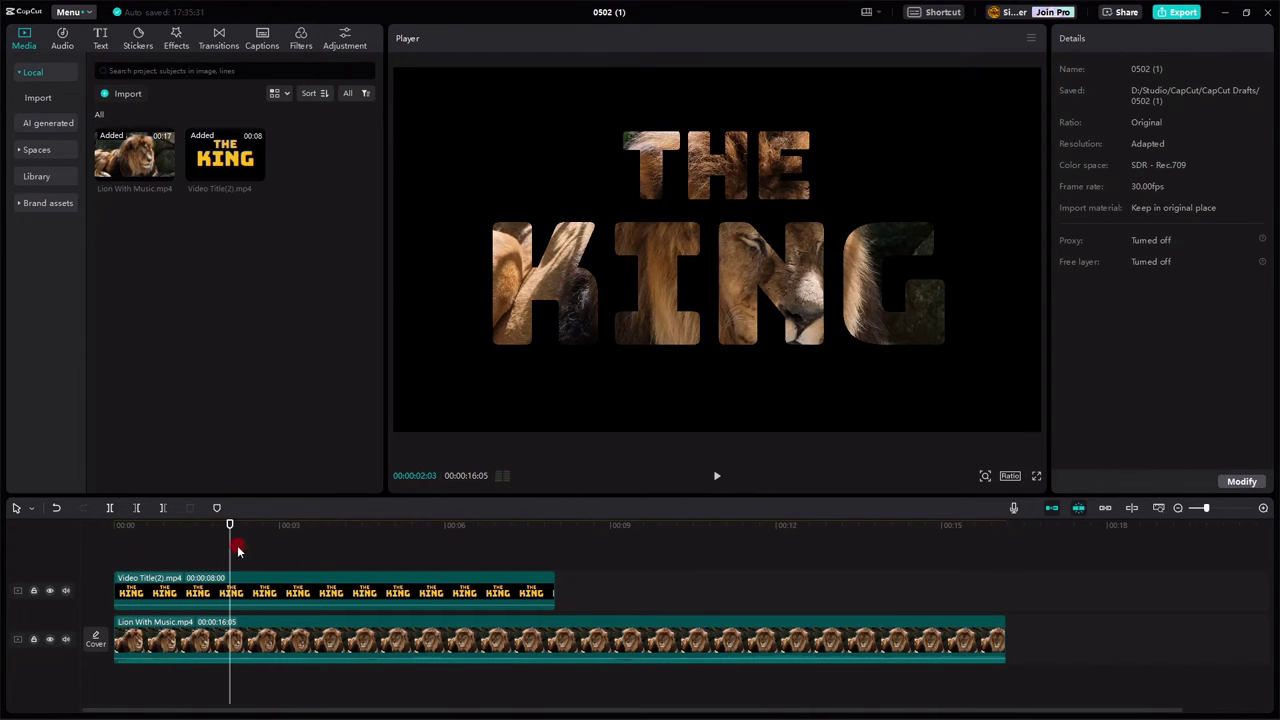
{"action": "left_click_drag", "start_coordinate": [229, 557], "coordinate": [191, 577]}
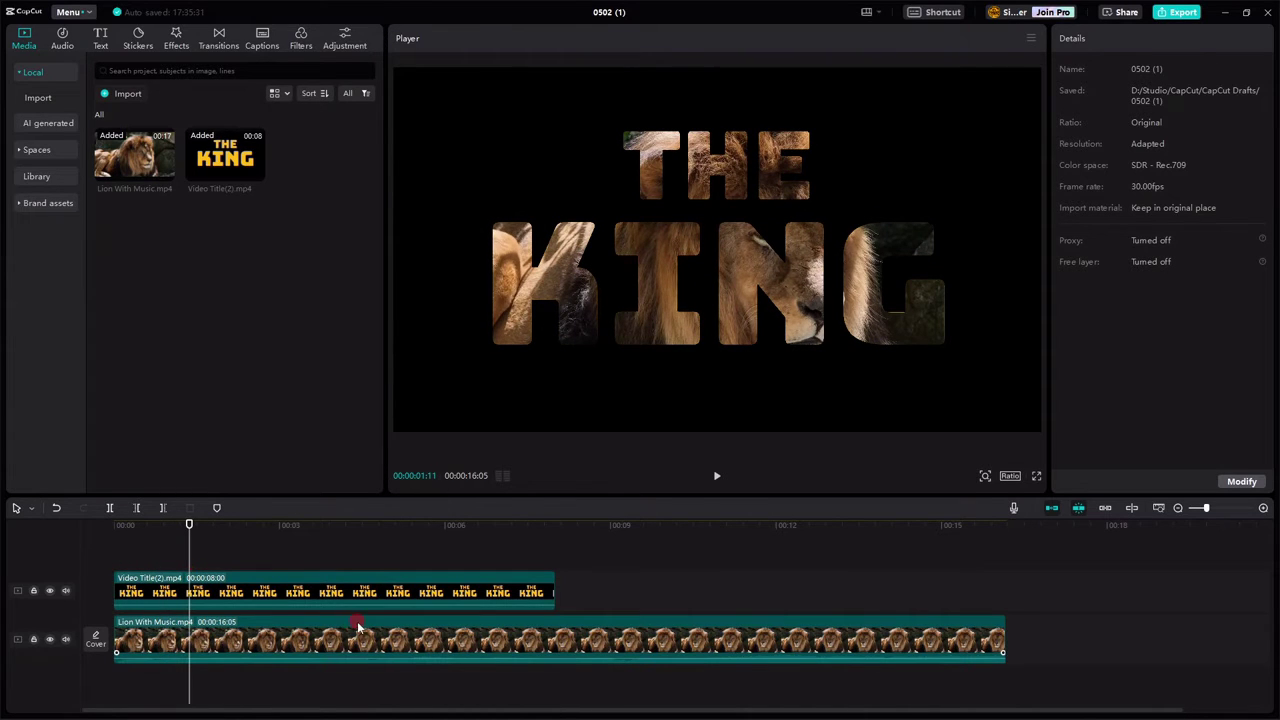
Reset the title's chroma key and resample the yellow from the N of KING.
{"action": "left_click", "coordinate": [296, 594]}
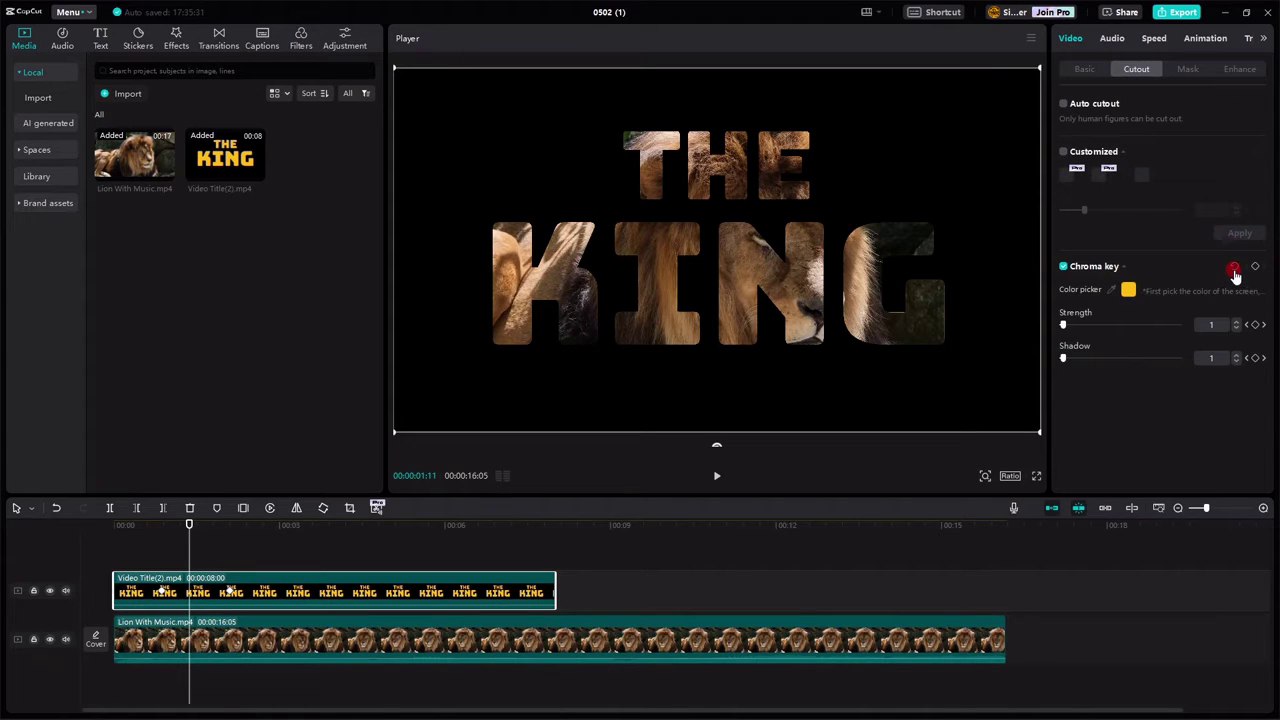
{"action": "left_click", "coordinate": [1234, 272]}
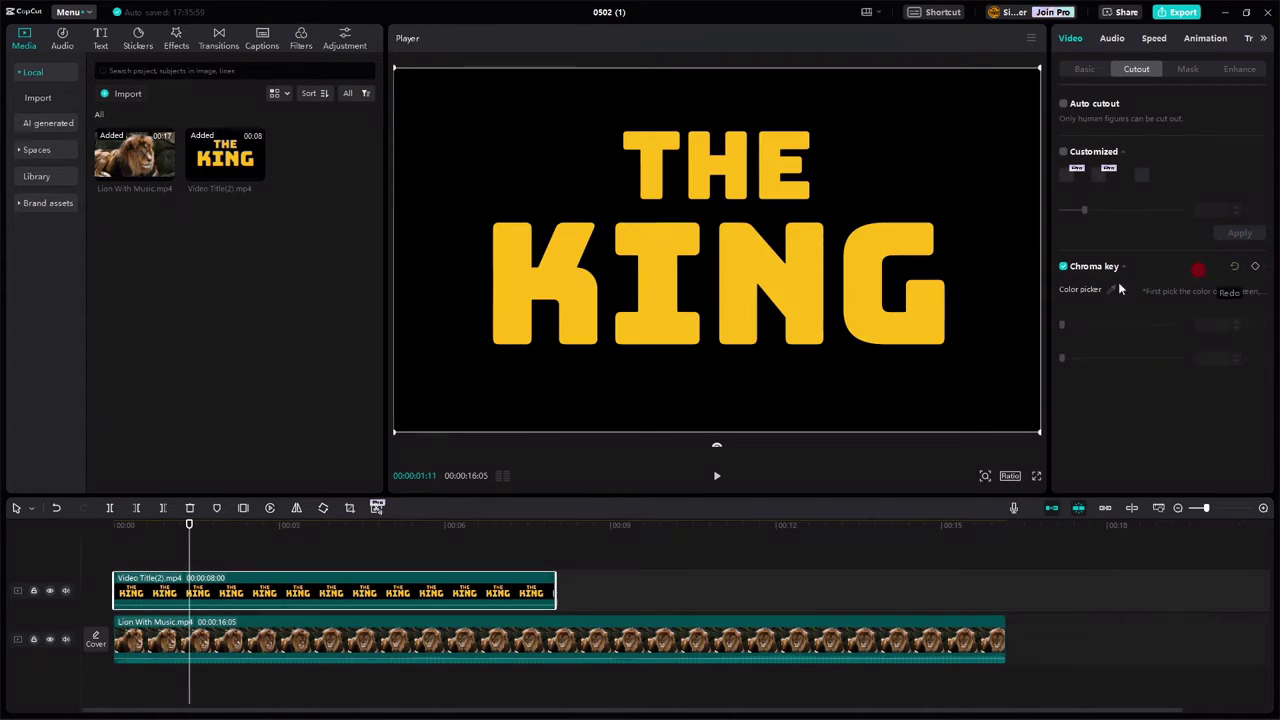
{"action": "left_click", "coordinate": [455, 592]}
{"action": "left_click", "coordinate": [1071, 40]}
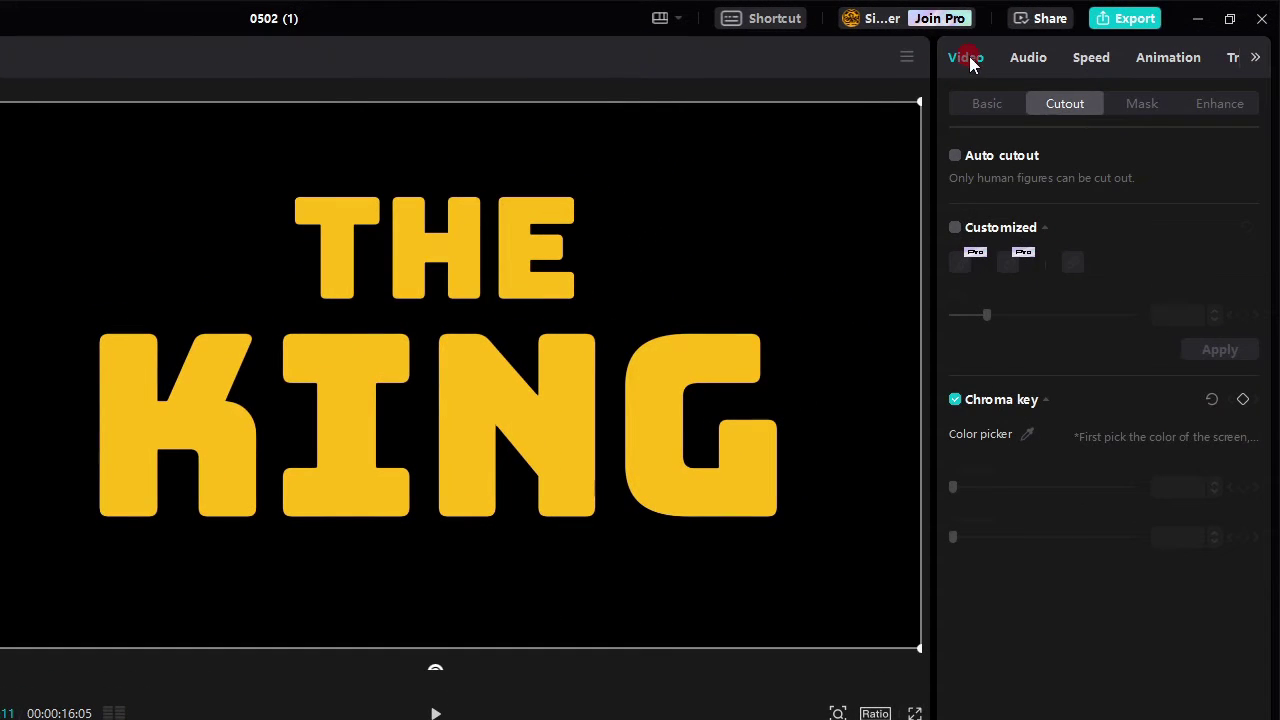
{"action": "left_click", "coordinate": [1073, 105]}
{"action": "left_click", "coordinate": [1030, 440]}
{"action": "left_click", "coordinate": [553, 421]}
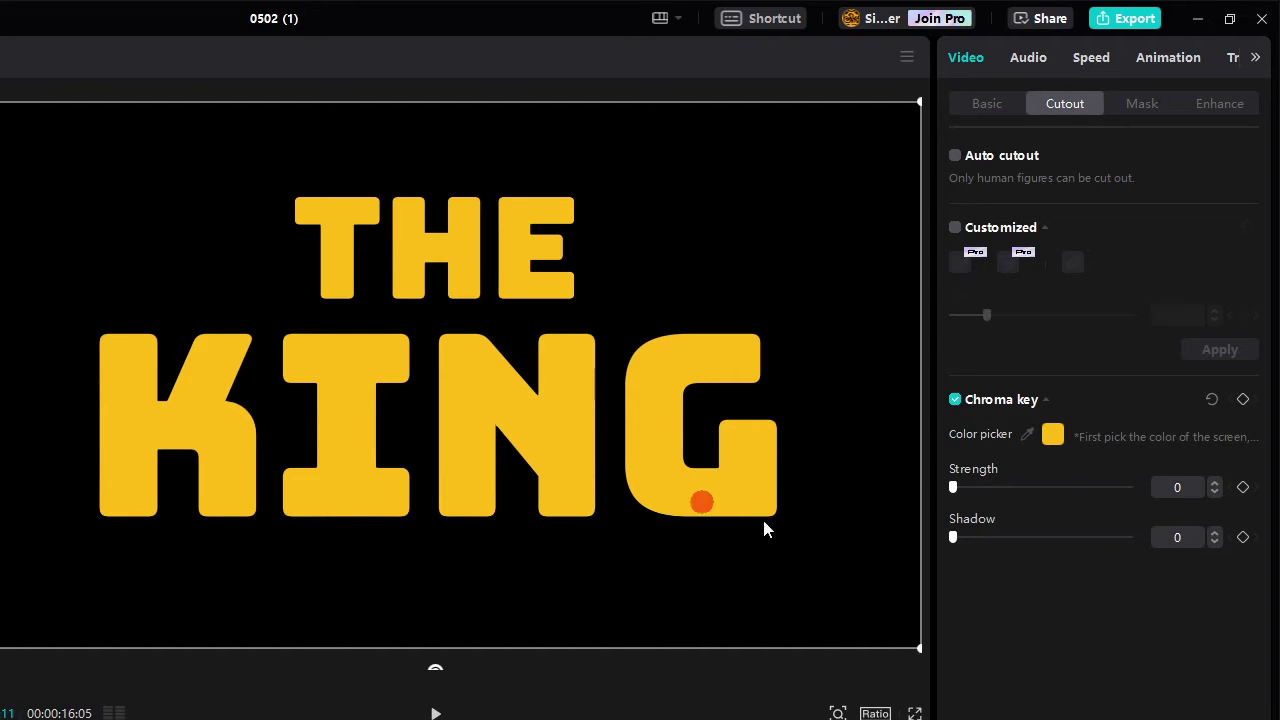
Raise chroma key strength and shadow to 2, then play the preview to check the lion shows through.
{"action": "left_click", "coordinate": [1214, 482]}
{"action": "left_click", "coordinate": [1214, 482]}
{"action": "left_click", "coordinate": [1214, 532]}
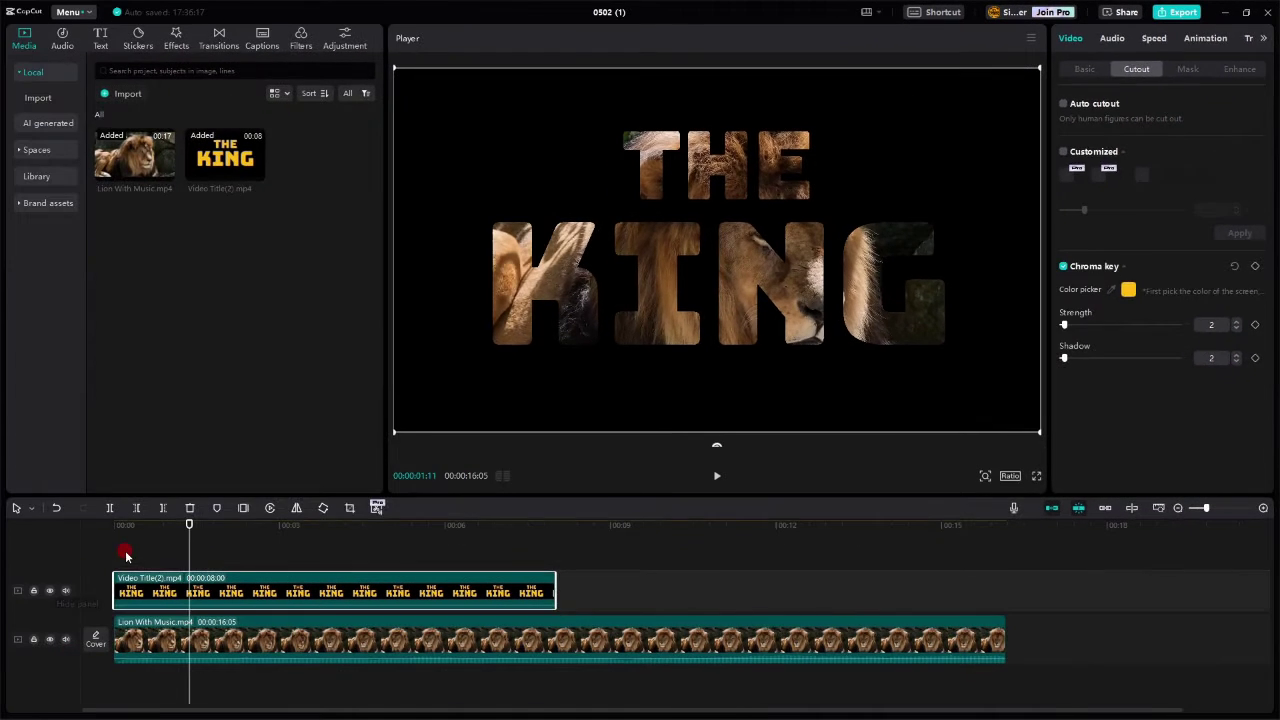
{"action": "left_click", "coordinate": [126, 545]}
{"action": "left_click", "coordinate": [714, 482]}
{"action": "left_click", "coordinate": [718, 482]}
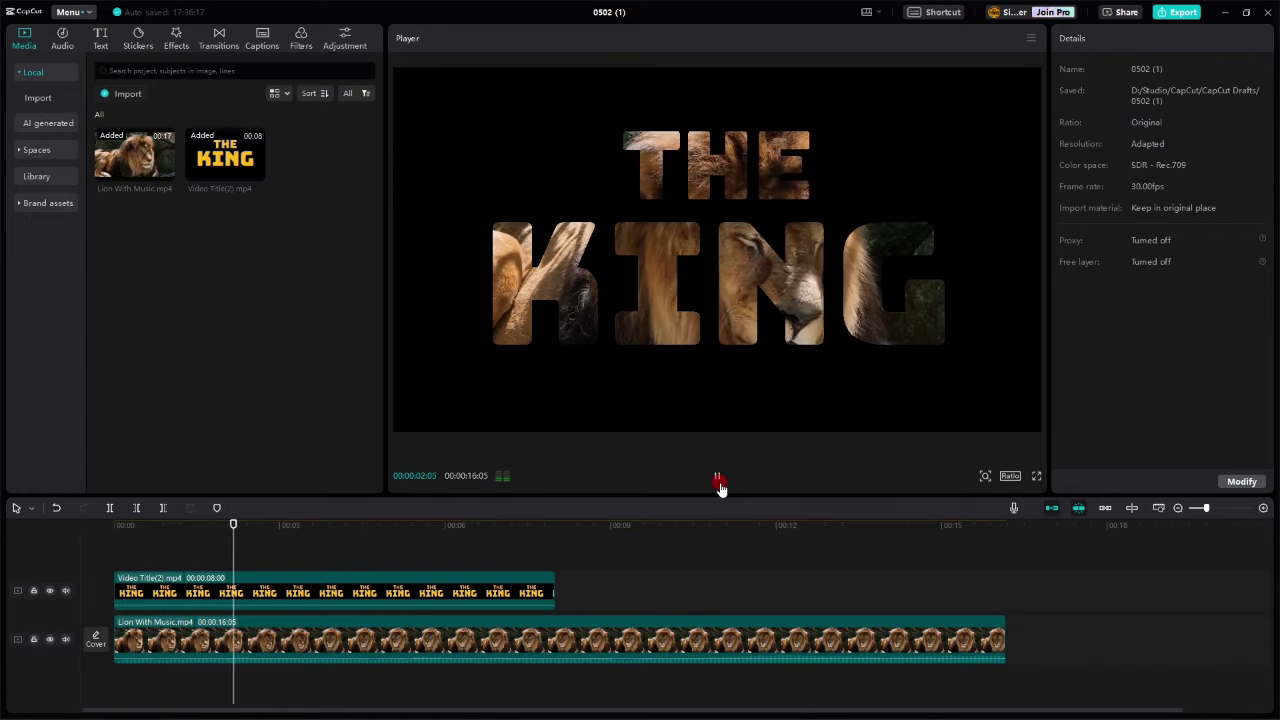
{"action": "left_click", "coordinate": [719, 483]}
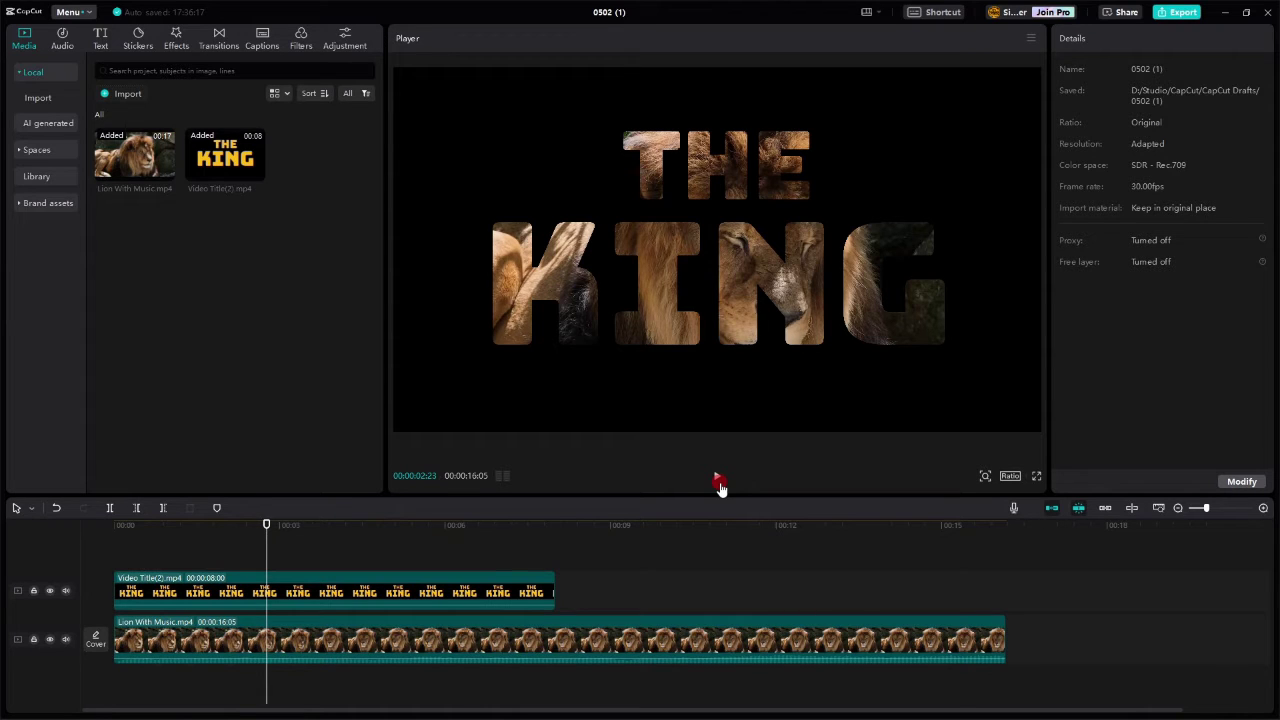
Drag another Video Title(2).mp4 copy onto a new track above the existing title.
{"action": "left_click_drag", "start_coordinate": [232, 156], "coordinate": [250, 620]}
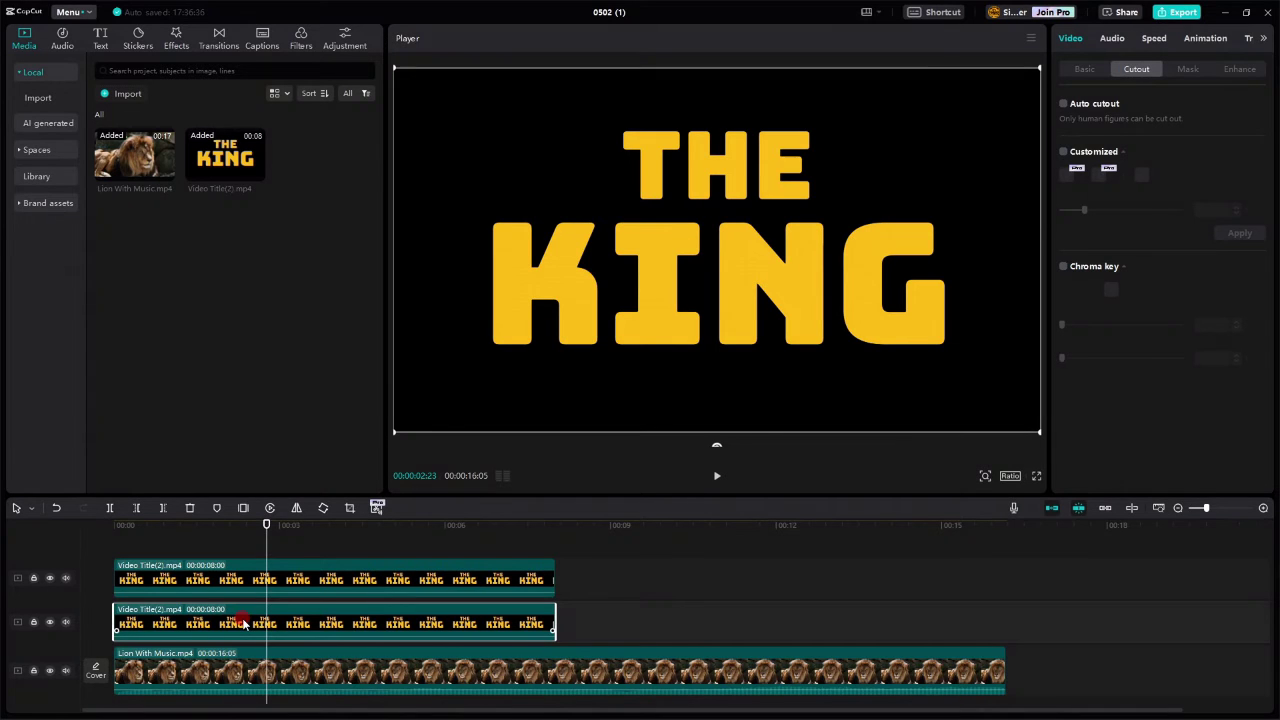
At 00:00, keyframe the plain title copy's opacity at 0%.
{"action": "key", "text": "Home"}
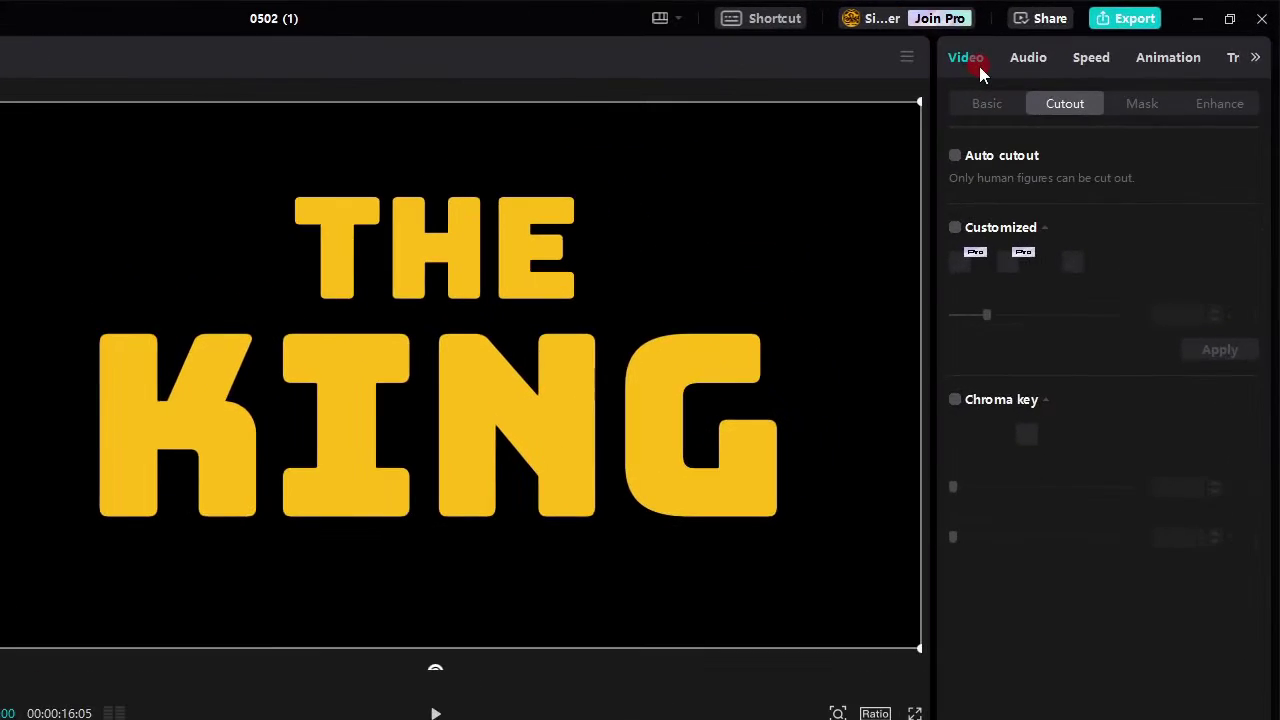
{"action": "left_click", "coordinate": [1086, 72]}
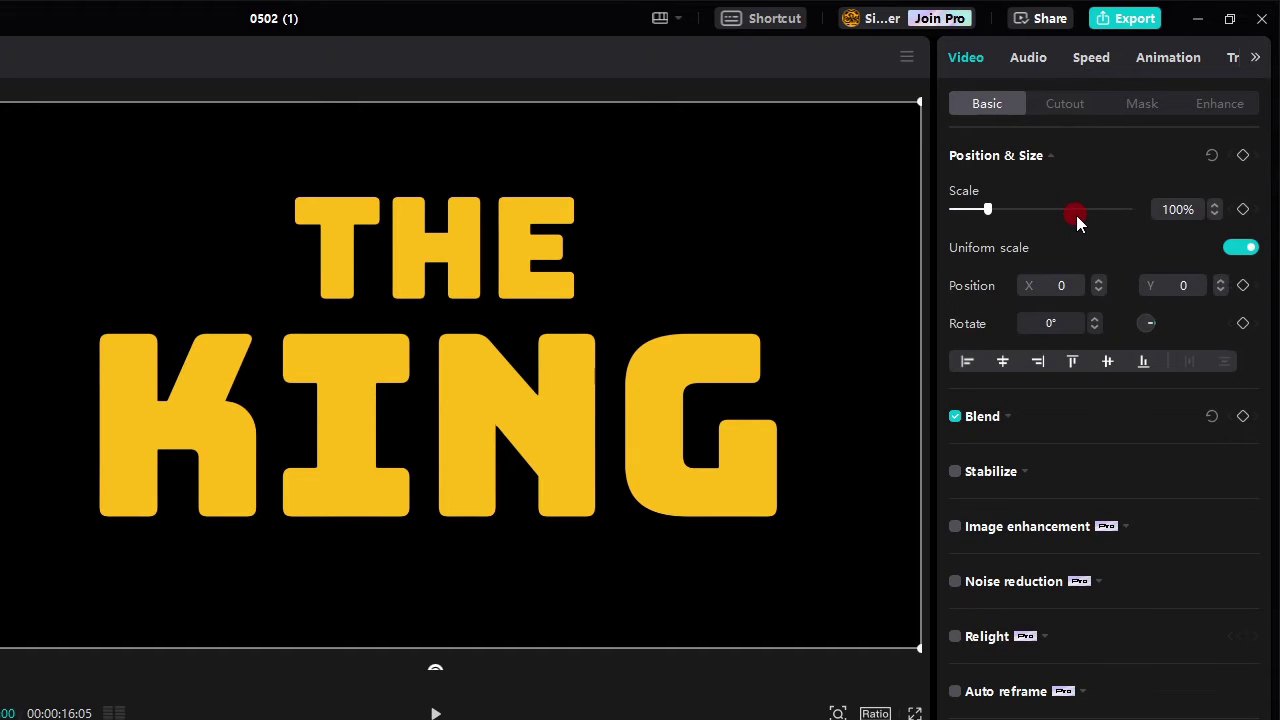
{"action": "left_click", "coordinate": [1007, 419]}
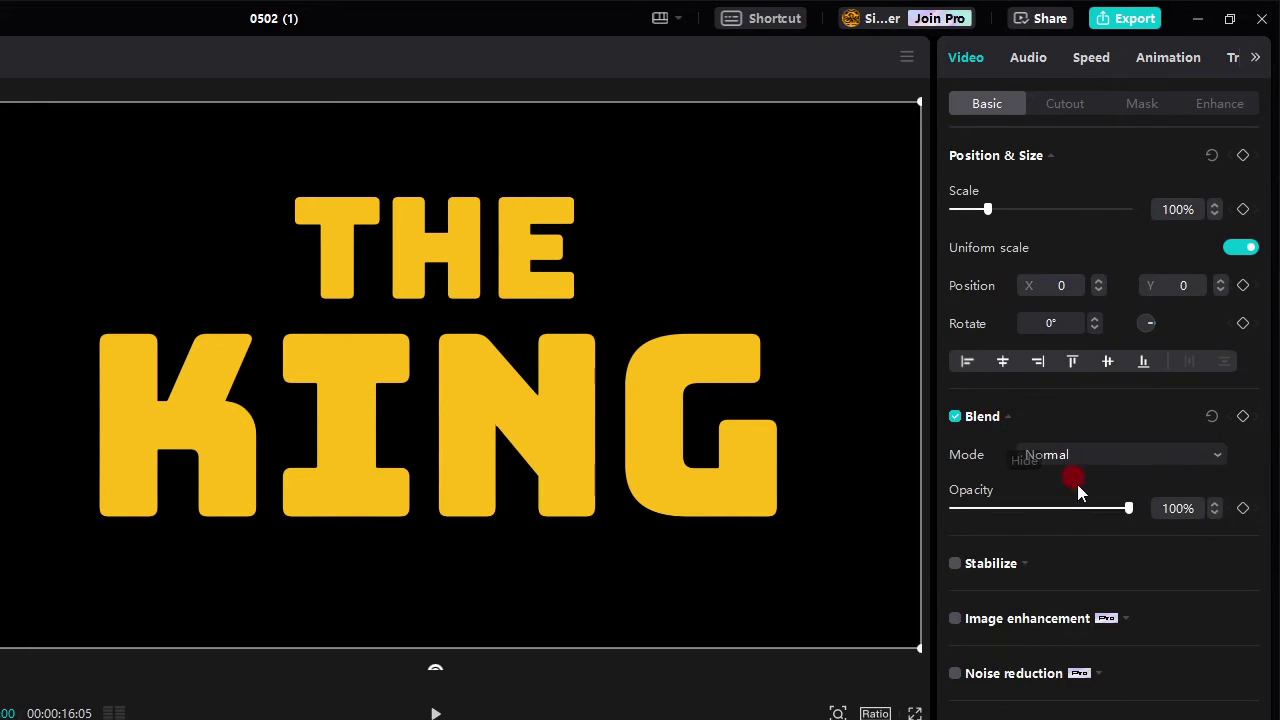
{"action": "left_click", "coordinate": [1241, 508]}
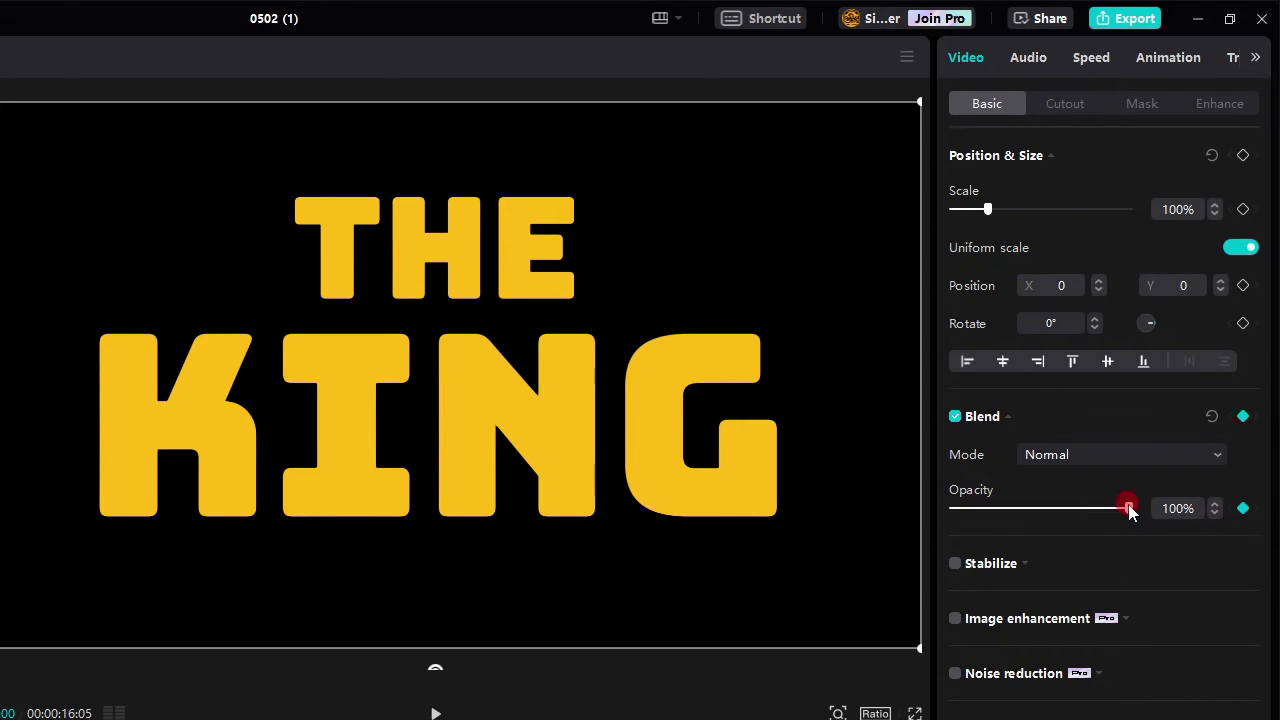
{"action": "left_click_drag", "start_coordinate": [1128, 508], "coordinate": [895, 512]}
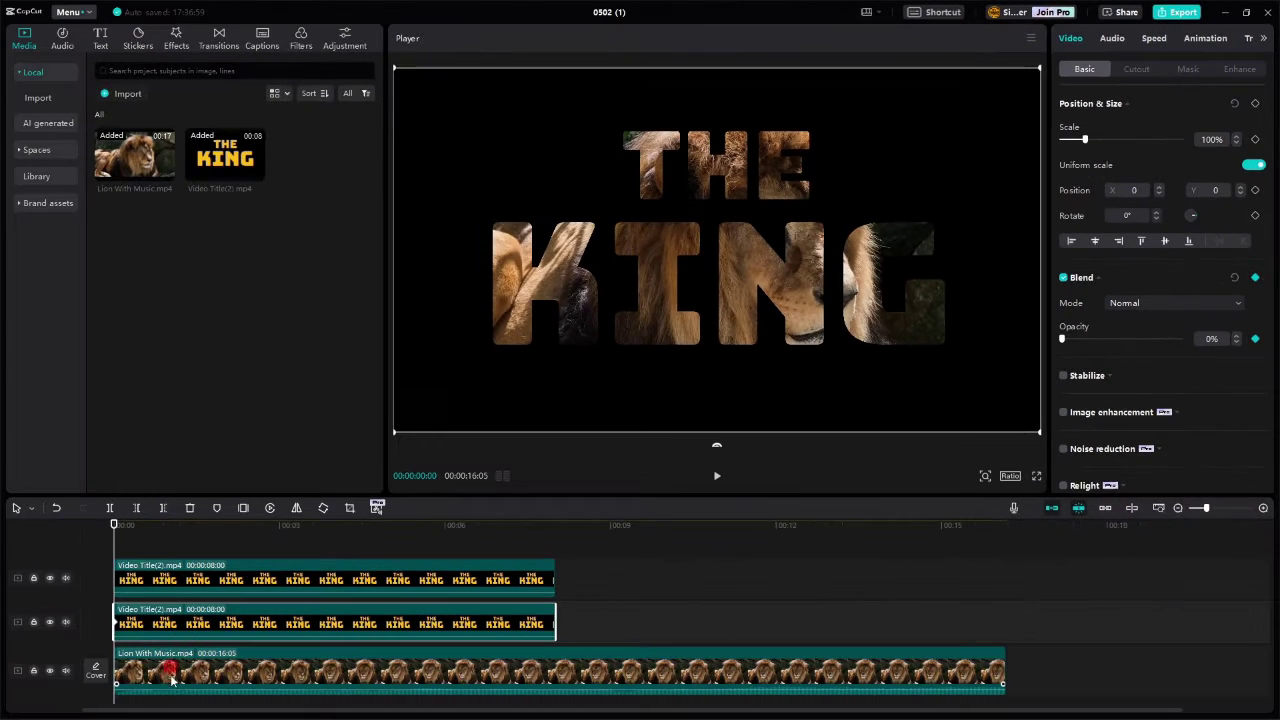
Keyframe the lion footage clip's opacity at 0% at the start as well.
{"action": "left_click", "coordinate": [167, 674]}
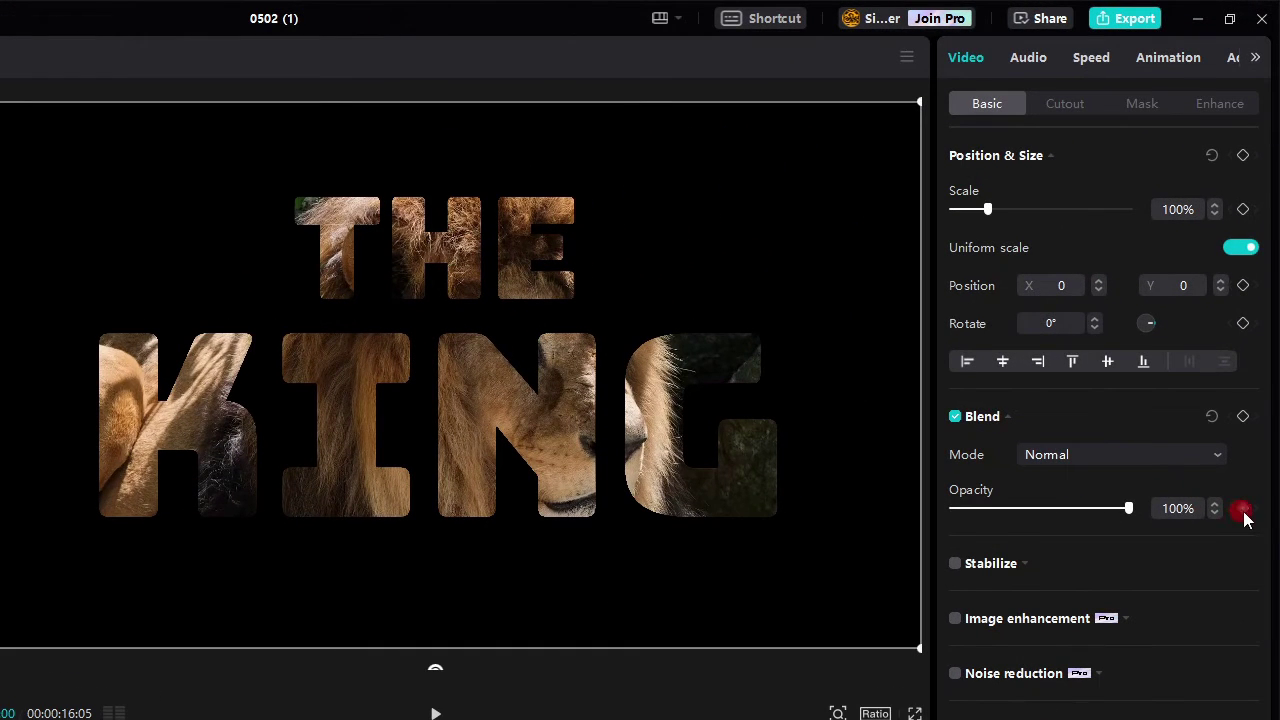
{"action": "left_click", "coordinate": [1243, 509]}
{"action": "left_click_drag", "start_coordinate": [1128, 509], "coordinate": [890, 515]}
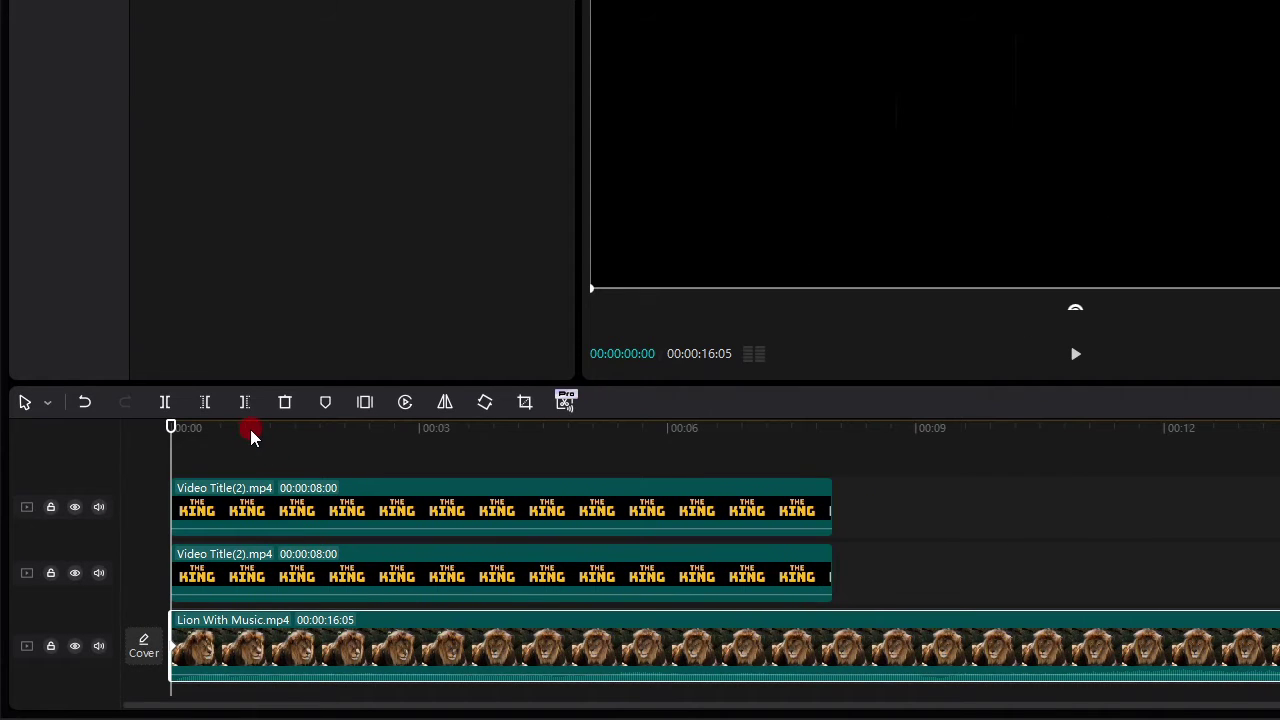
At the 1-second mark, bring the title copy back to 100% opacity and keyframe the lion clip's opacity.
{"action": "left_click", "coordinate": [243, 430]}
{"action": "key", "text": "Right"}
{"action": "key", "text": "Right"}
{"action": "key", "text": "Right"}
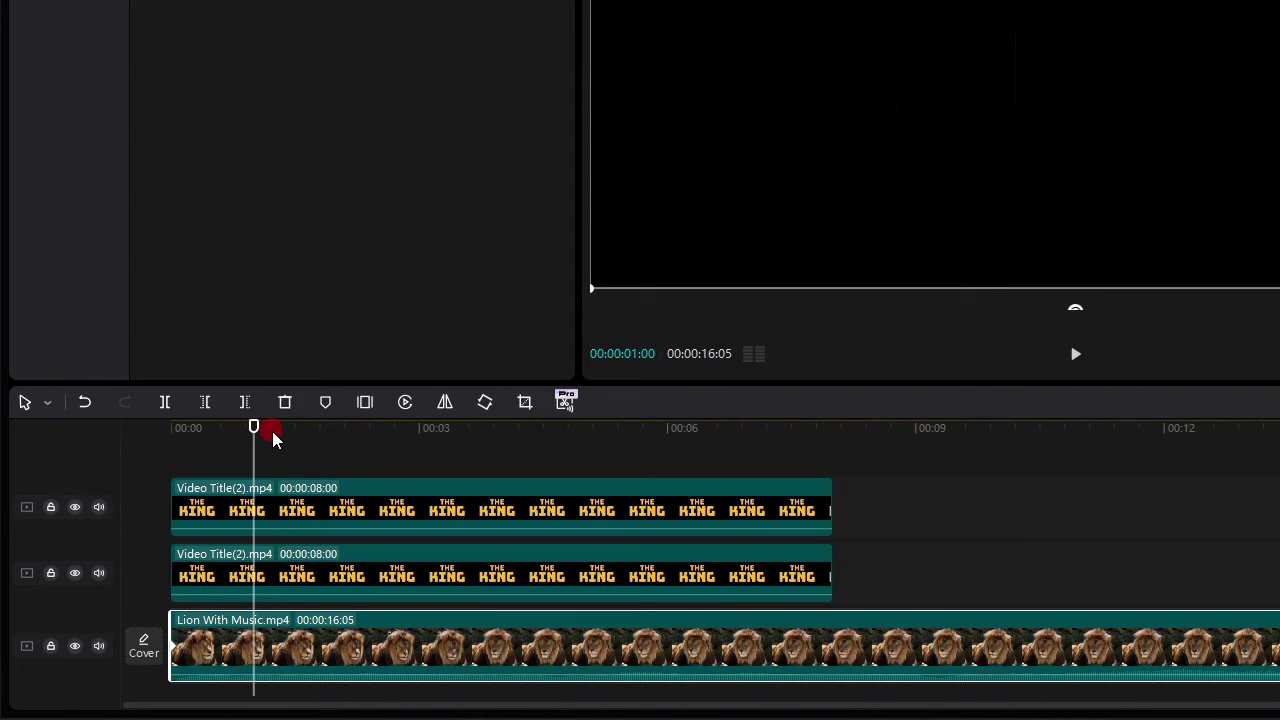
{"action": "left_click", "coordinate": [291, 590]}
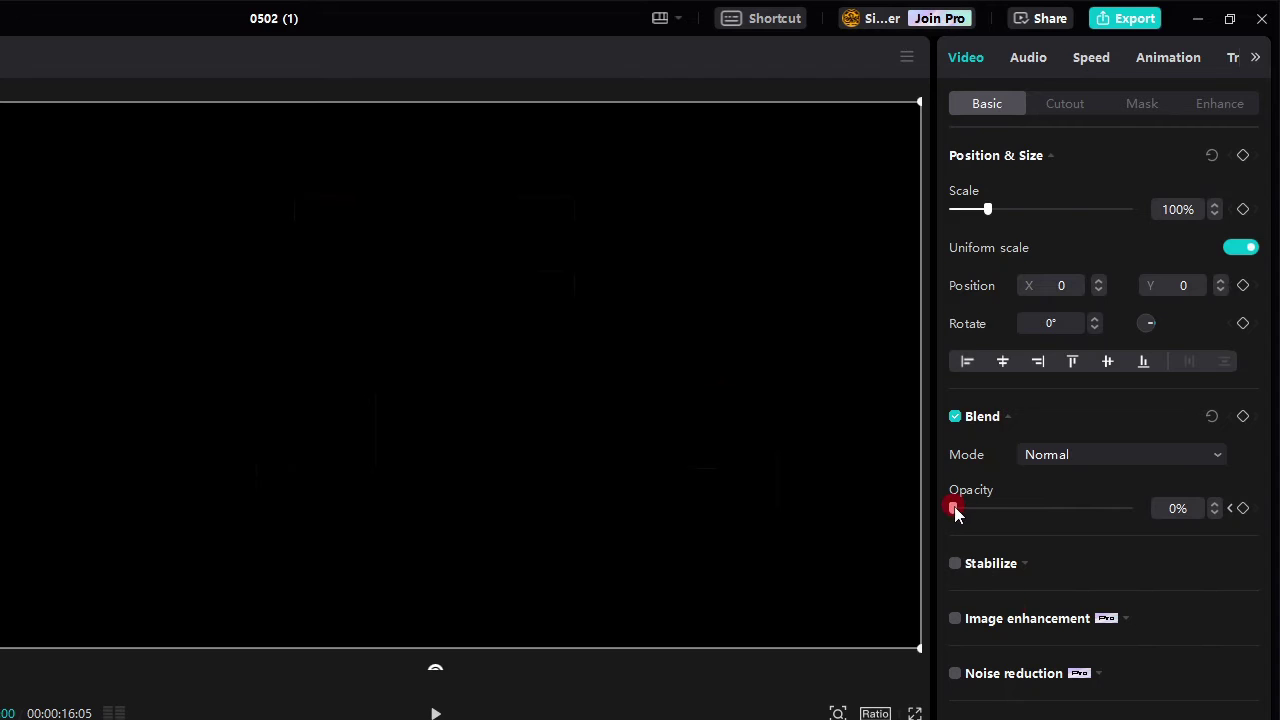
{"action": "left_click_drag", "start_coordinate": [954, 506], "coordinate": [1150, 535]}
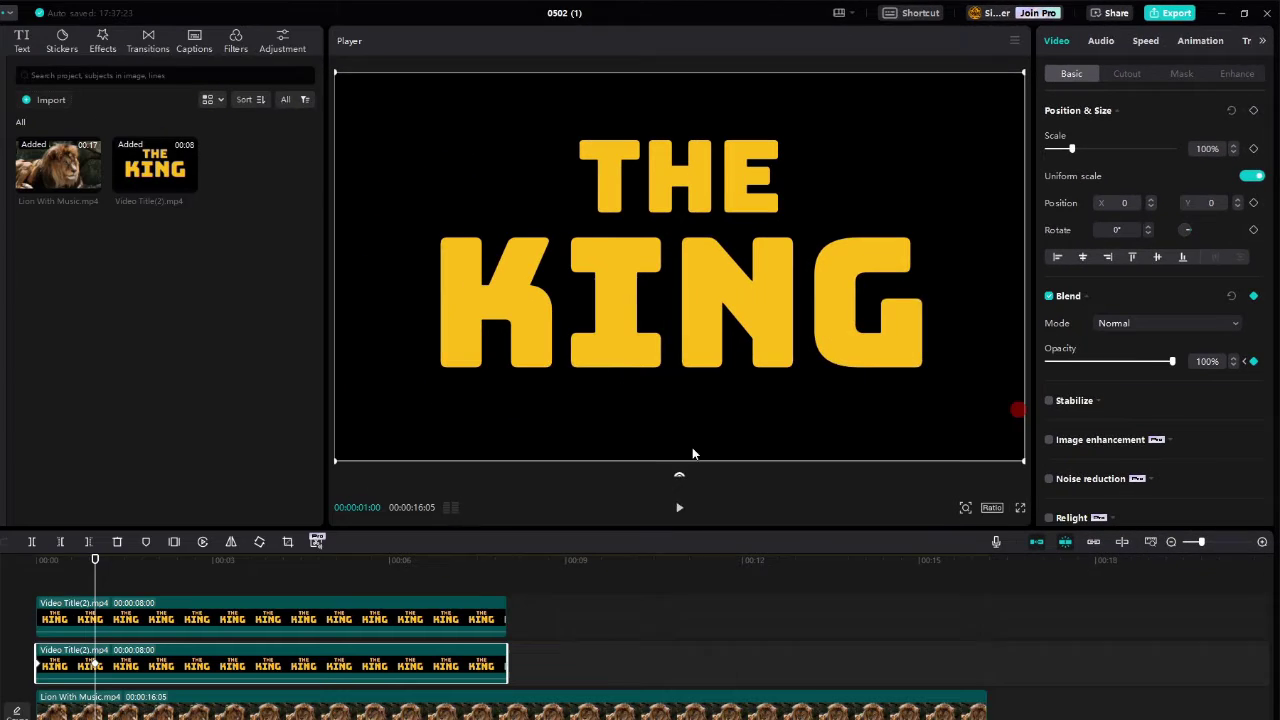
{"action": "left_click", "coordinate": [266, 667]}
{"action": "left_click", "coordinate": [60, 712]}
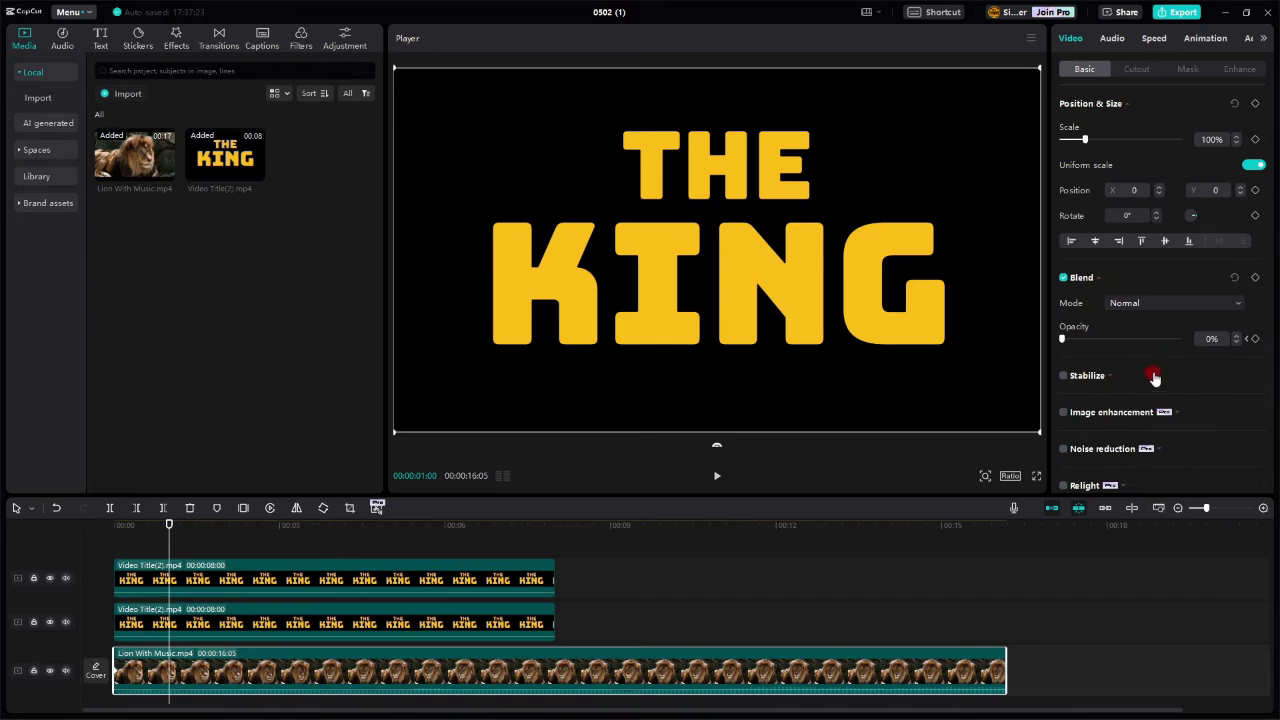
{"action": "left_click", "coordinate": [1256, 339]}
At the 1.15-second mark, restore the lion footage clip's opacity to 100%.
{"action": "left_click", "coordinate": [201, 530]}
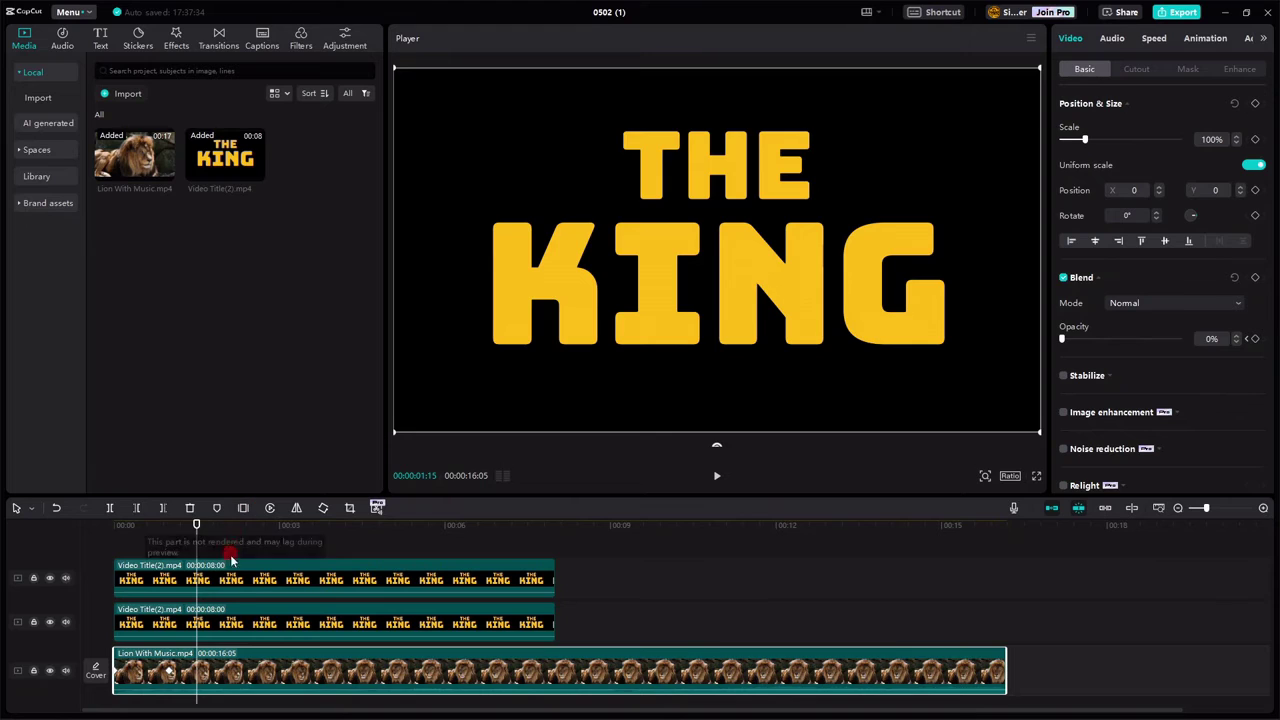
{"action": "left_click", "coordinate": [234, 591]}
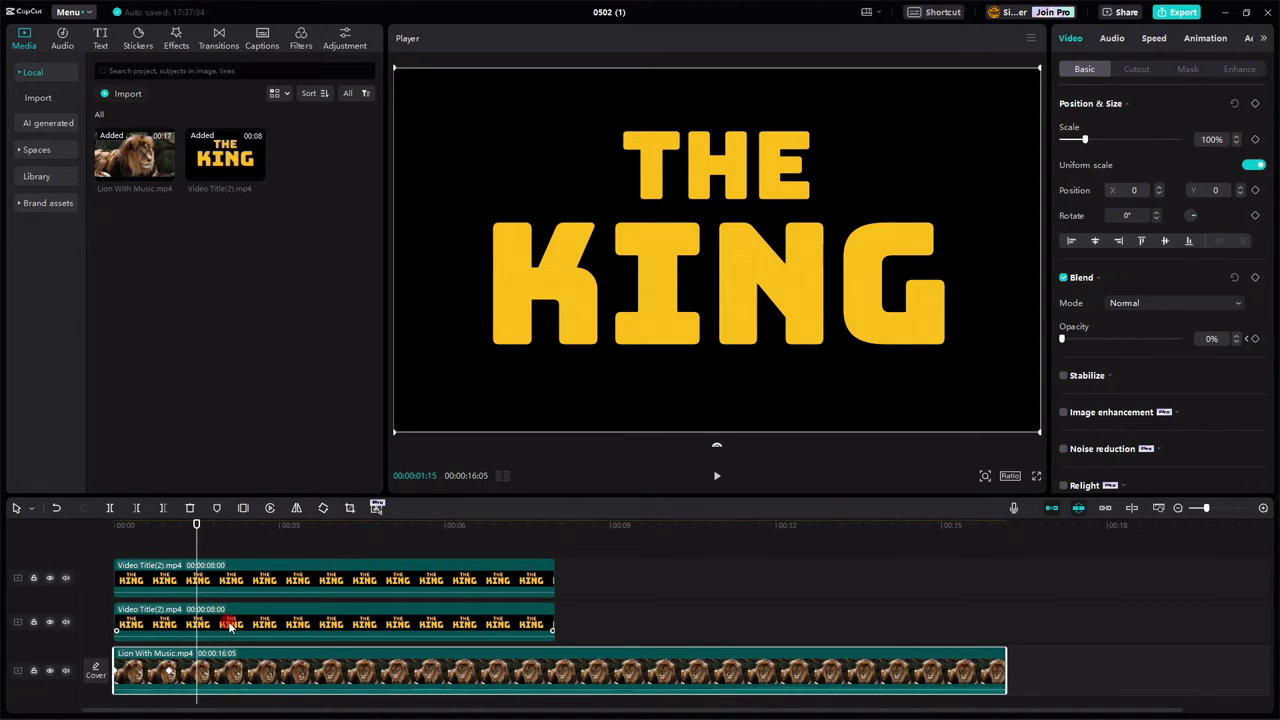
{"action": "left_click", "coordinate": [222, 674]}
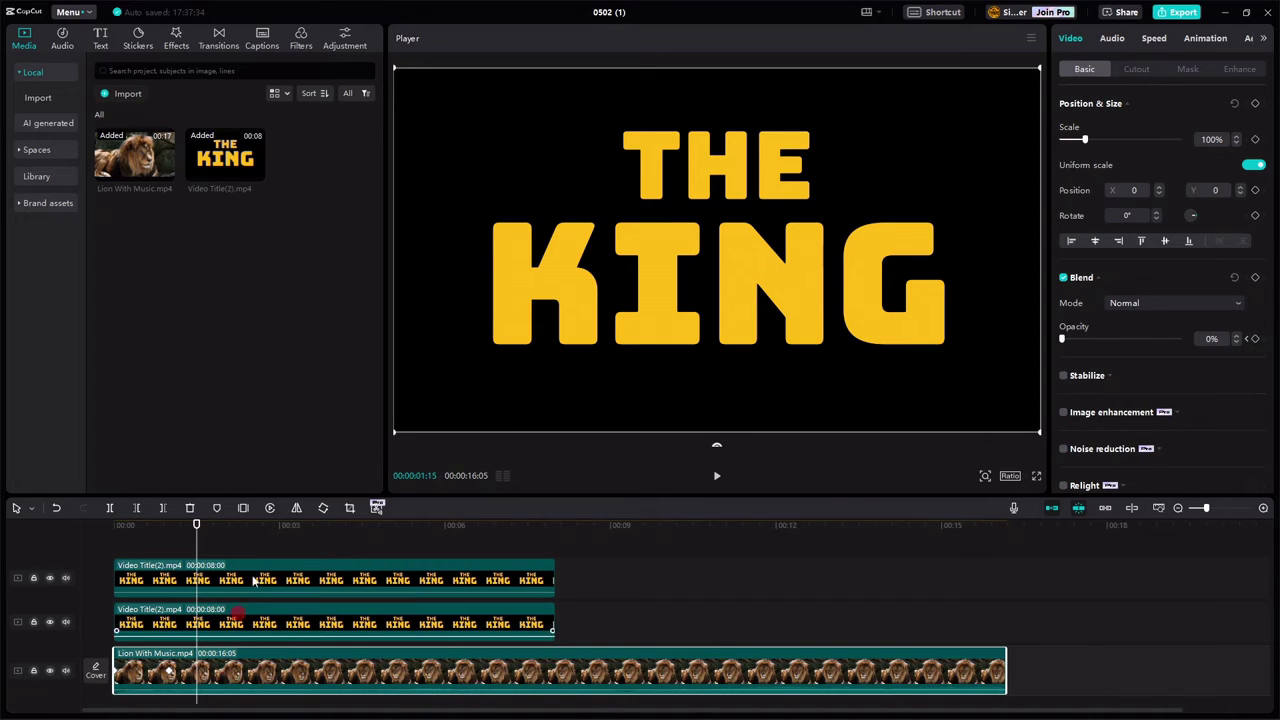
{"action": "left_click_drag", "start_coordinate": [1068, 341], "coordinate": [1203, 362]}
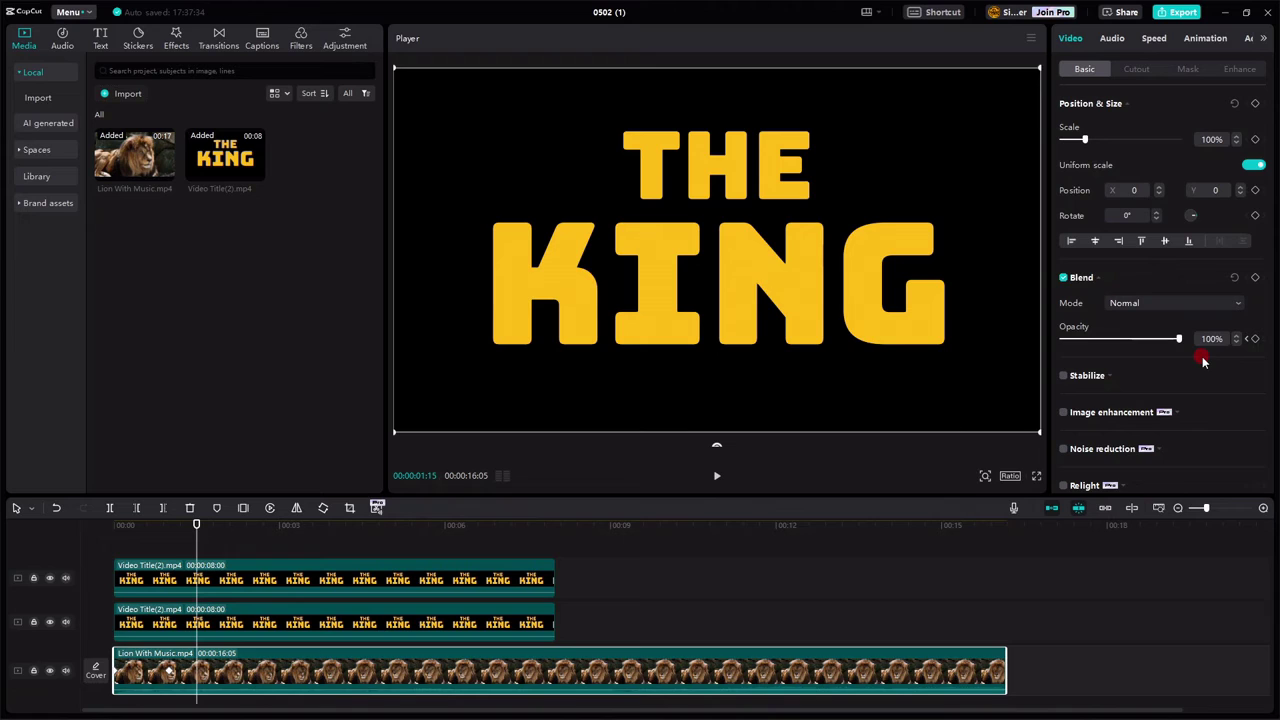
Keyframe the second title's opacity at 100% at 00:00:01:15 and 0% at 00:00:03:15.
{"action": "left_click", "coordinate": [296, 618]}
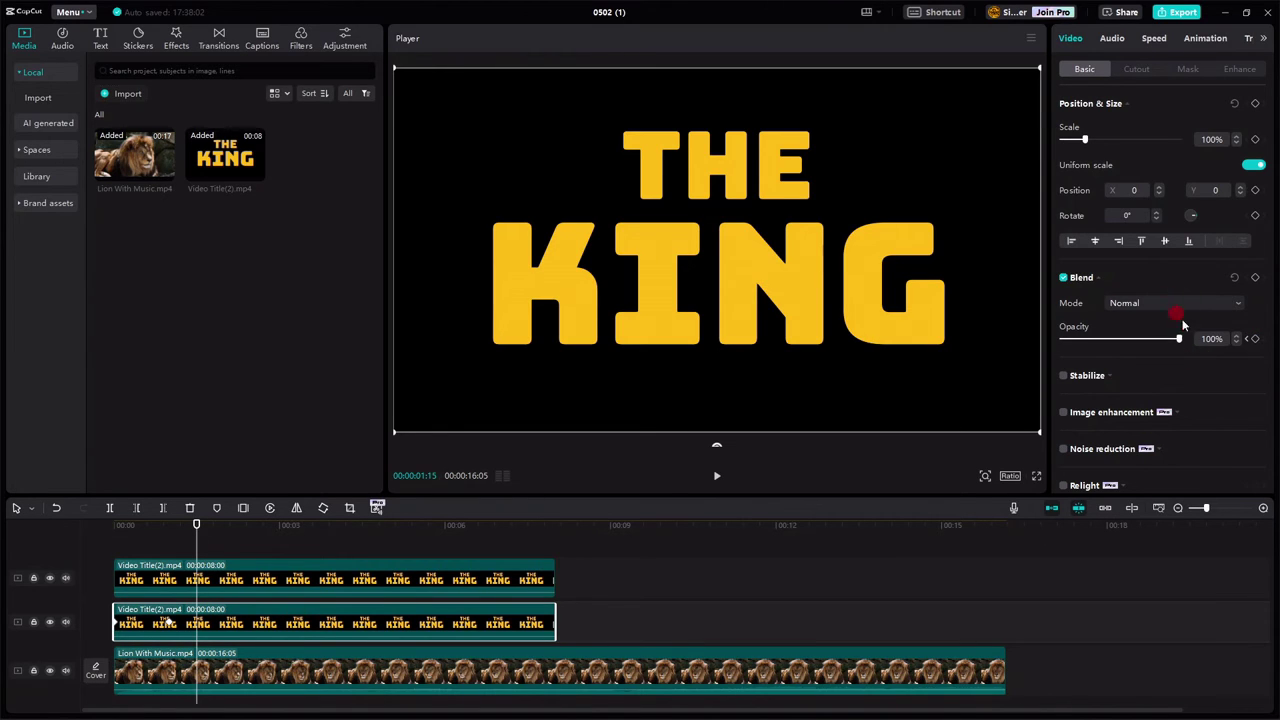
{"action": "left_click", "coordinate": [1255, 339]}
{"action": "left_click", "coordinate": [316, 529]}
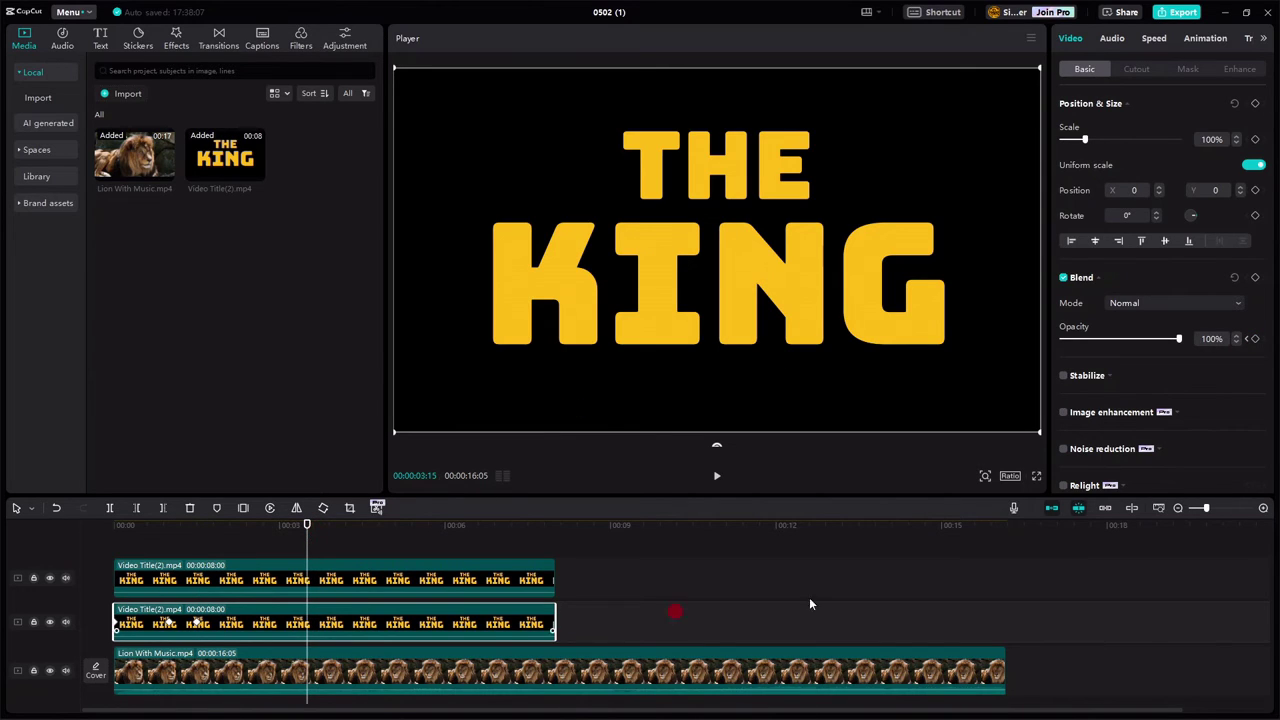
{"action": "left_click_drag", "start_coordinate": [1178, 339], "coordinate": [1034, 337]}
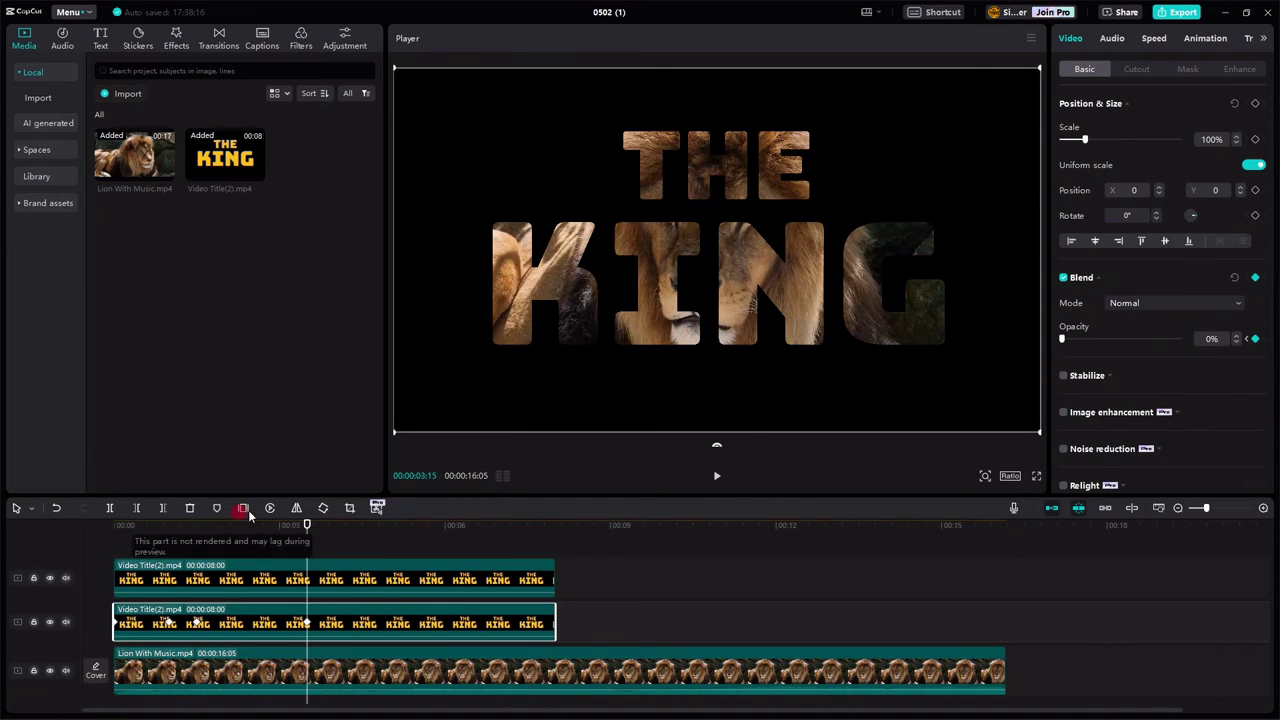
{"action": "left_click", "coordinate": [143, 540]}
{"action": "left_click", "coordinate": [716, 477]}
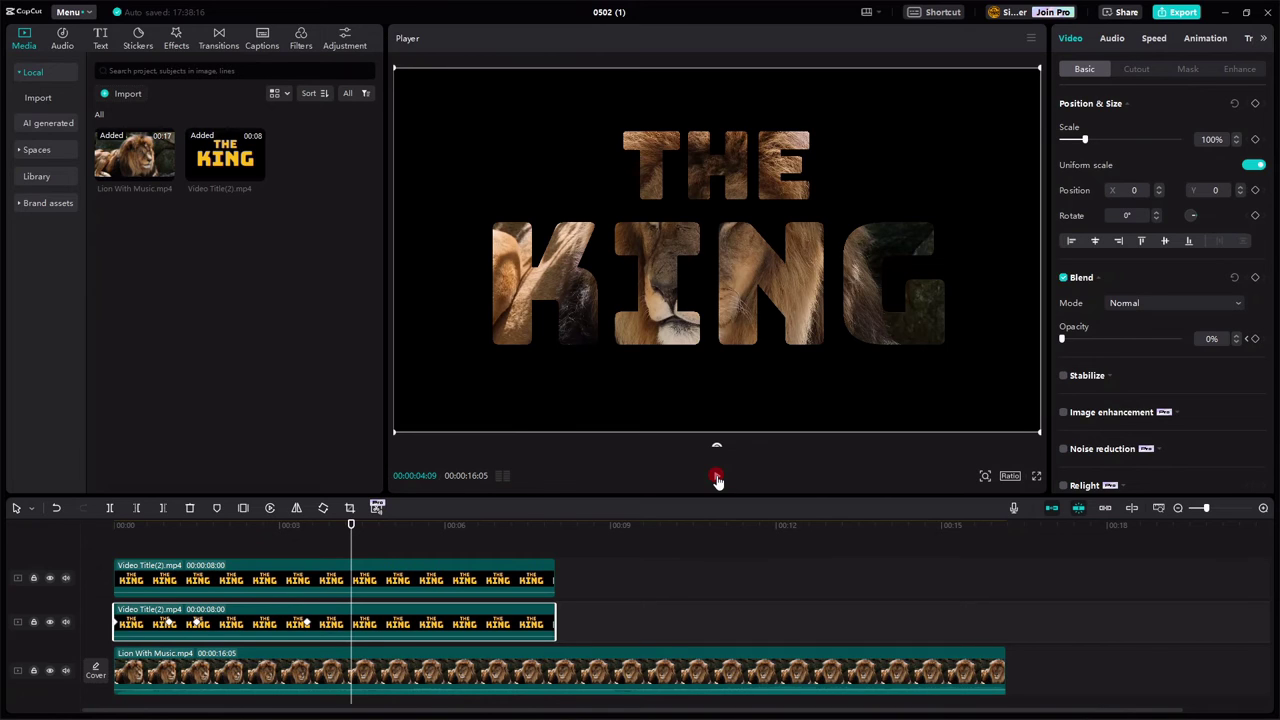
At 00:00:04:20, add Scale and Position keyframes to the top title at its starting values.
{"action": "left_click", "coordinate": [351, 552]}
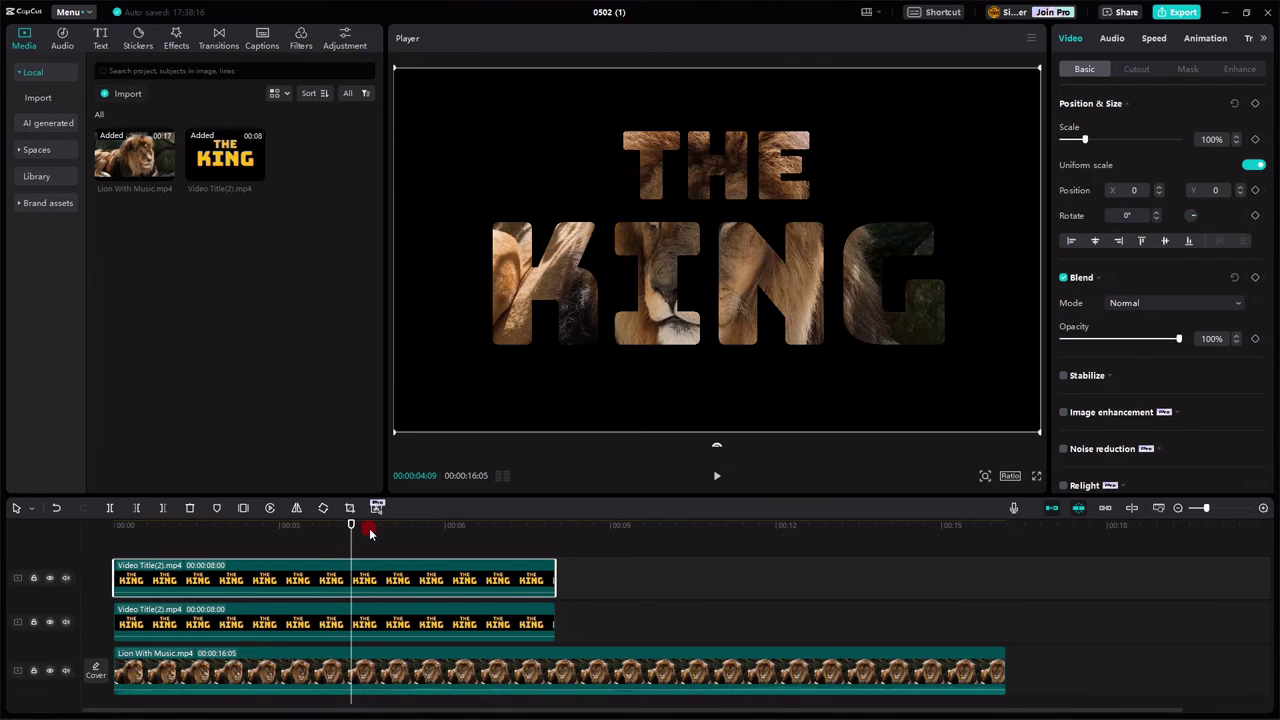
{"action": "left_click", "coordinate": [367, 532]}
{"action": "key", "text": "Right"}
{"action": "key", "text": "Right"}
{"action": "key", "text": "Right"}
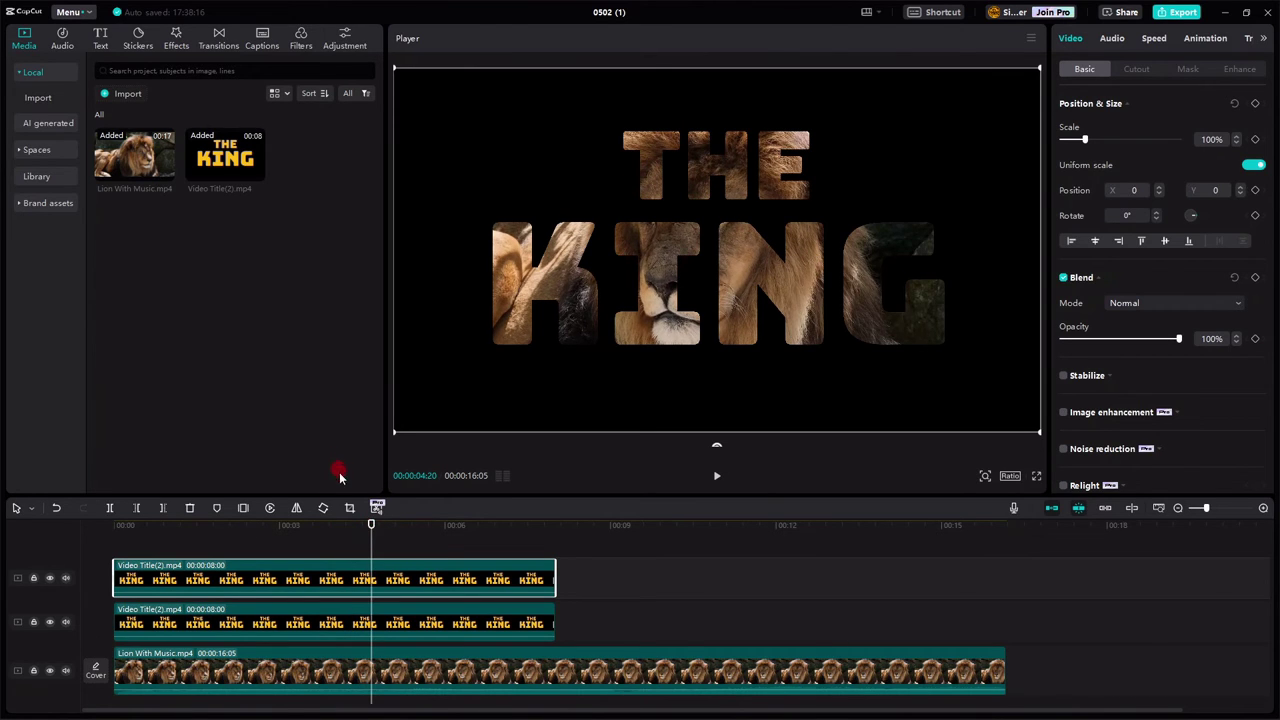
{"action": "left_click", "coordinate": [402, 580]}
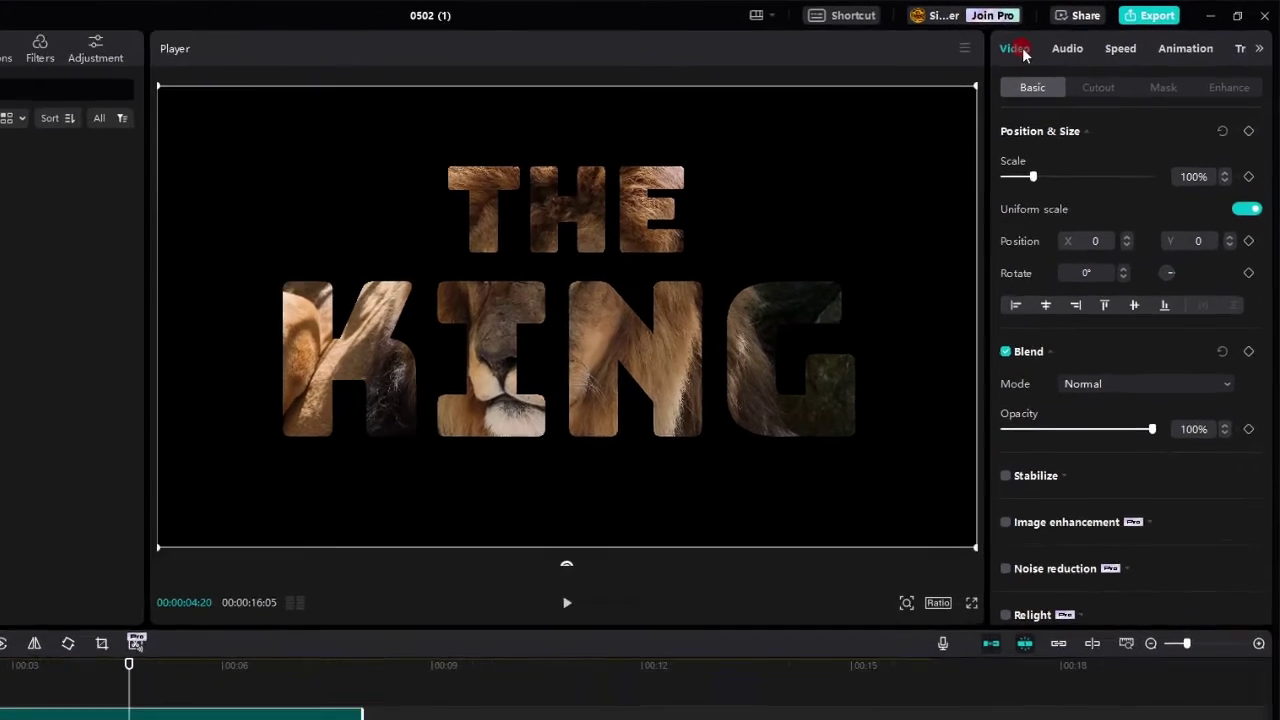
{"action": "left_click", "coordinate": [1091, 71]}
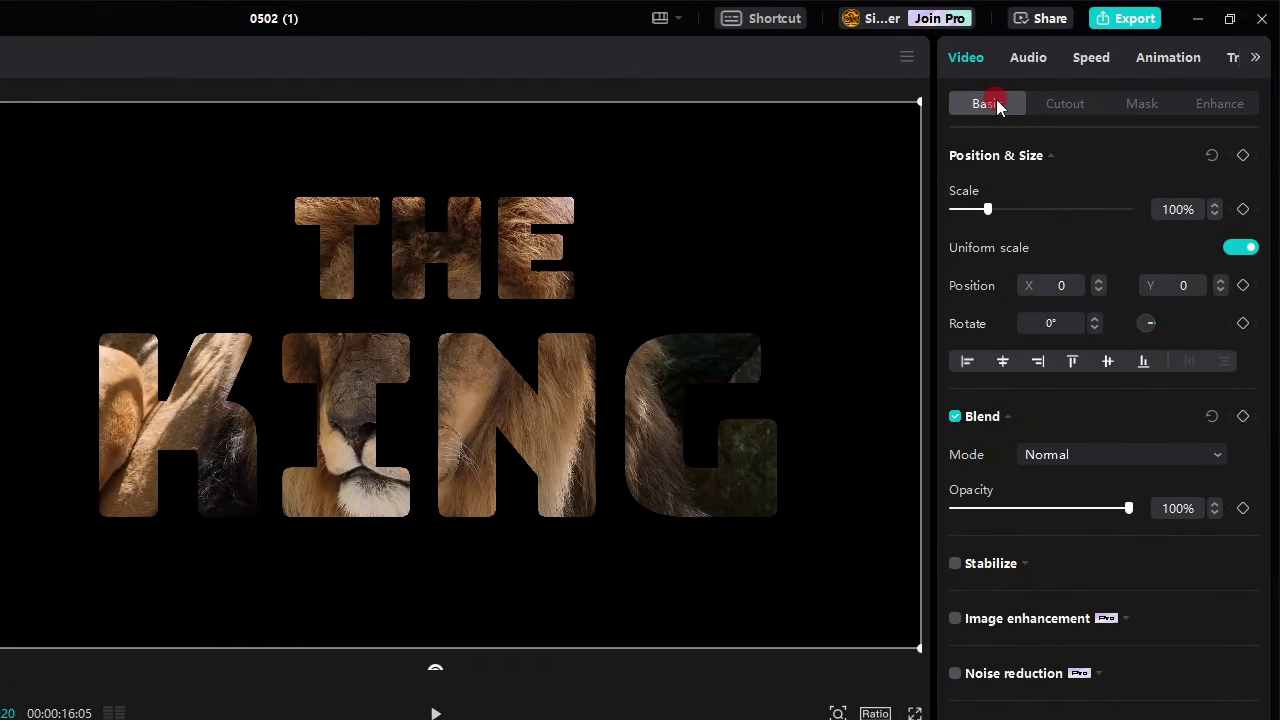
{"action": "left_click", "coordinate": [1243, 209]}
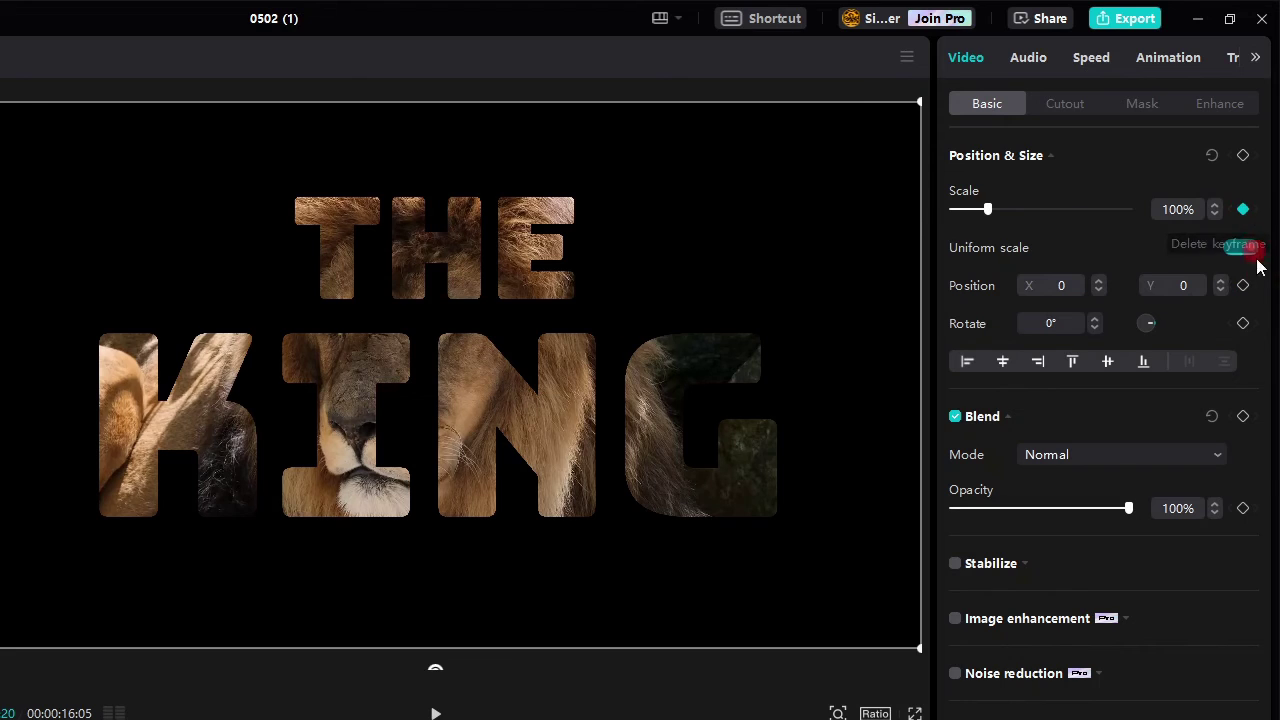
{"action": "left_click", "coordinate": [1243, 290]}
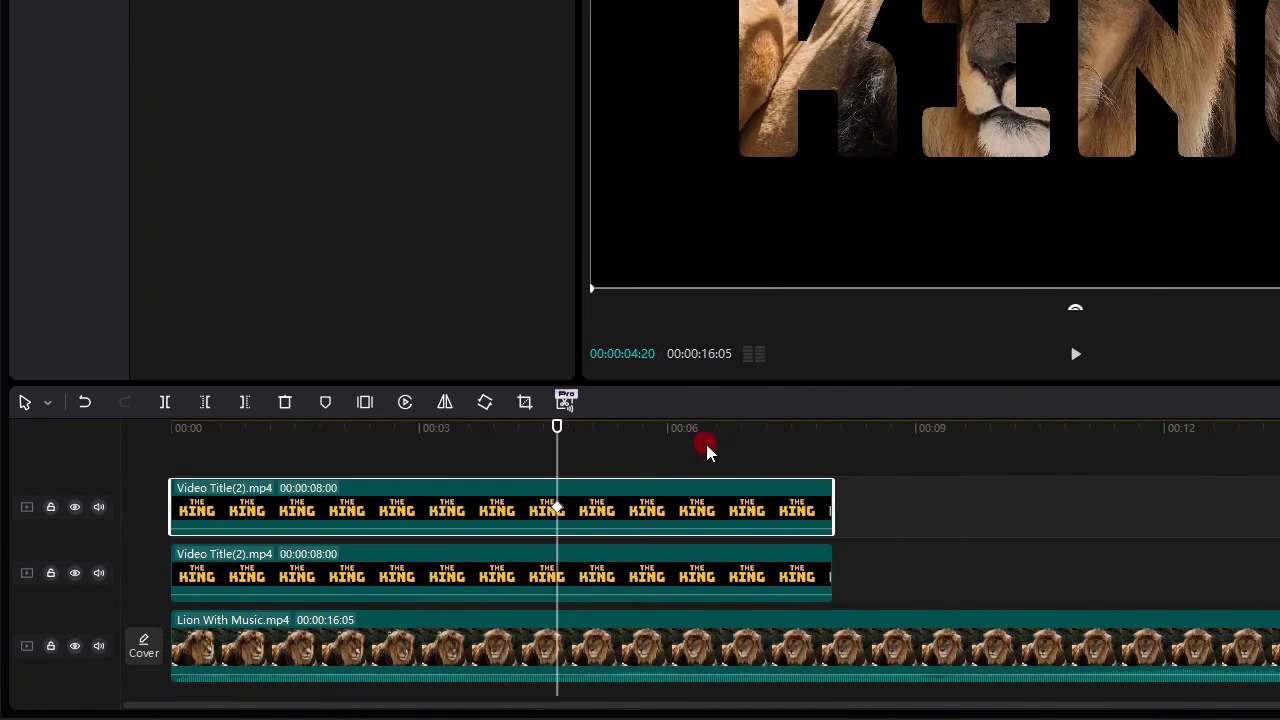
At 00:00:07:00, scale the title to 500% and shift it so the lion fills the frame.
{"action": "left_click", "coordinate": [753, 442]}
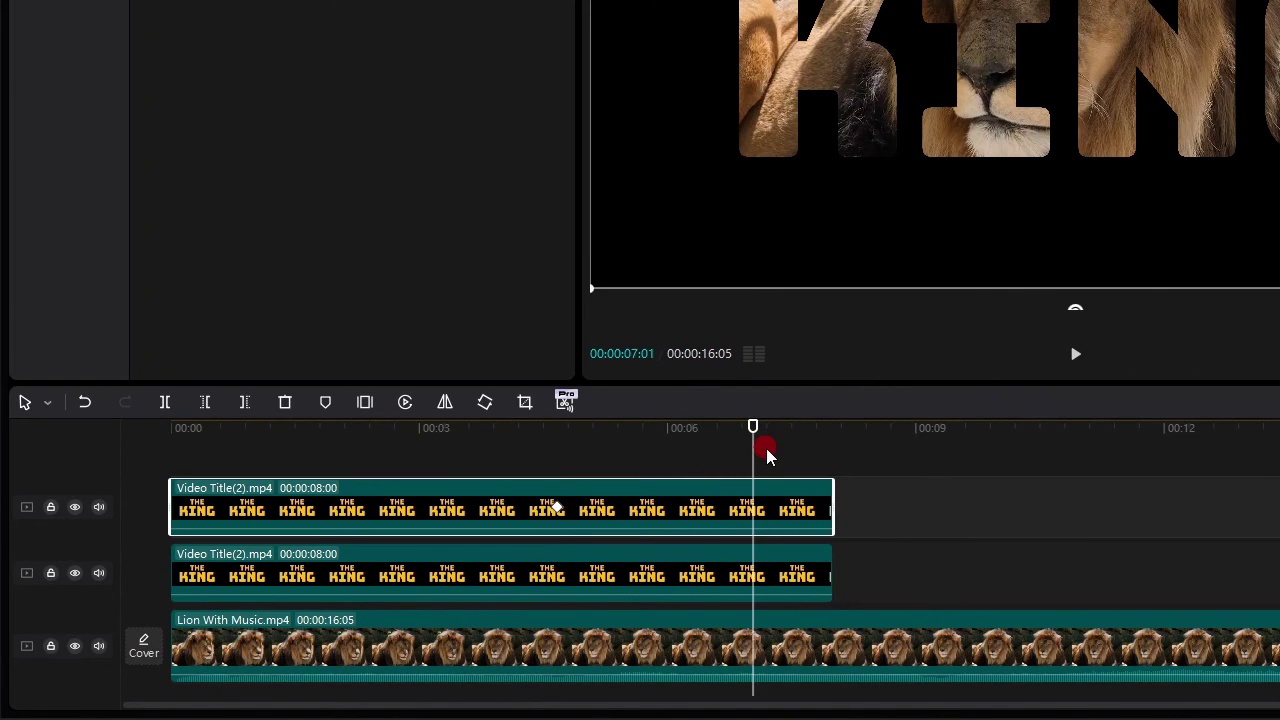
{"action": "key", "text": "Left"}
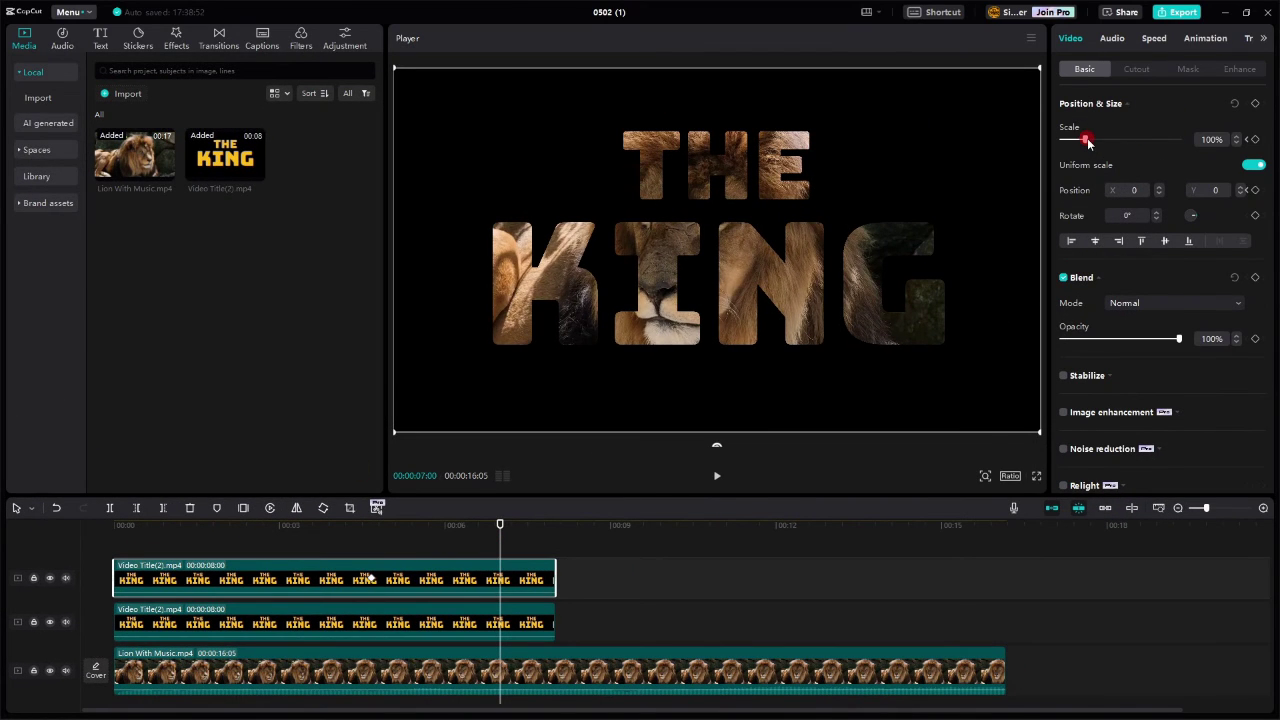
{"action": "left_click_drag", "start_coordinate": [1088, 140], "coordinate": [1194, 137]}
{"action": "left_click_drag", "start_coordinate": [536, 228], "coordinate": [821, 257]}
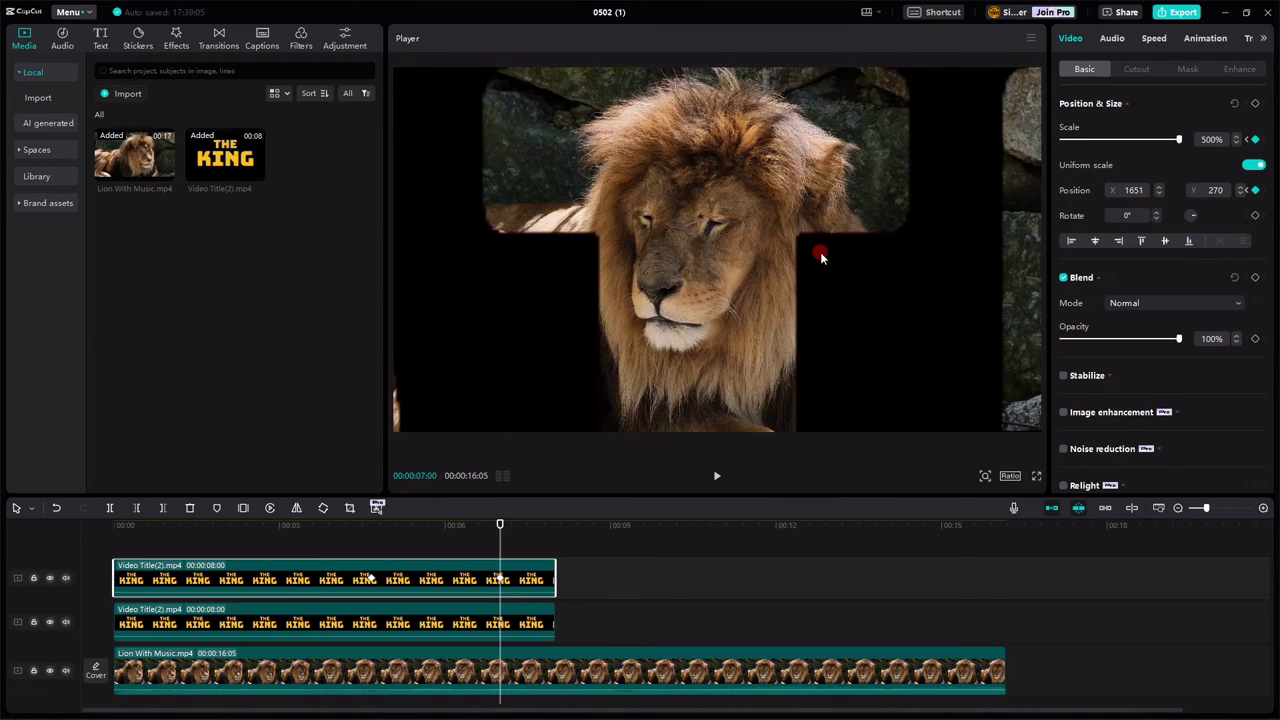
Keyframe the title's opacity at 100% at 00:00:06:15 and 0% at 00:00:07:00.
{"action": "left_click", "coordinate": [475, 530]}
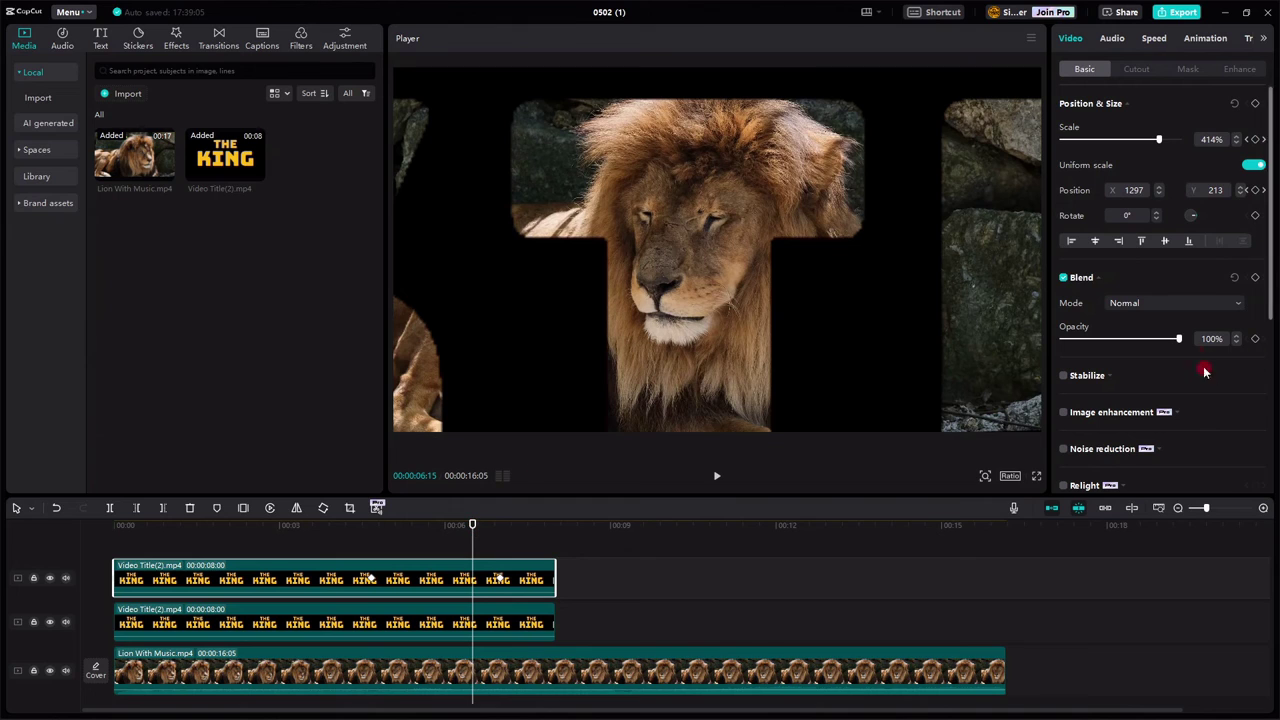
{"action": "left_click", "coordinate": [1255, 338]}
{"action": "left_click", "coordinate": [1265, 138]}
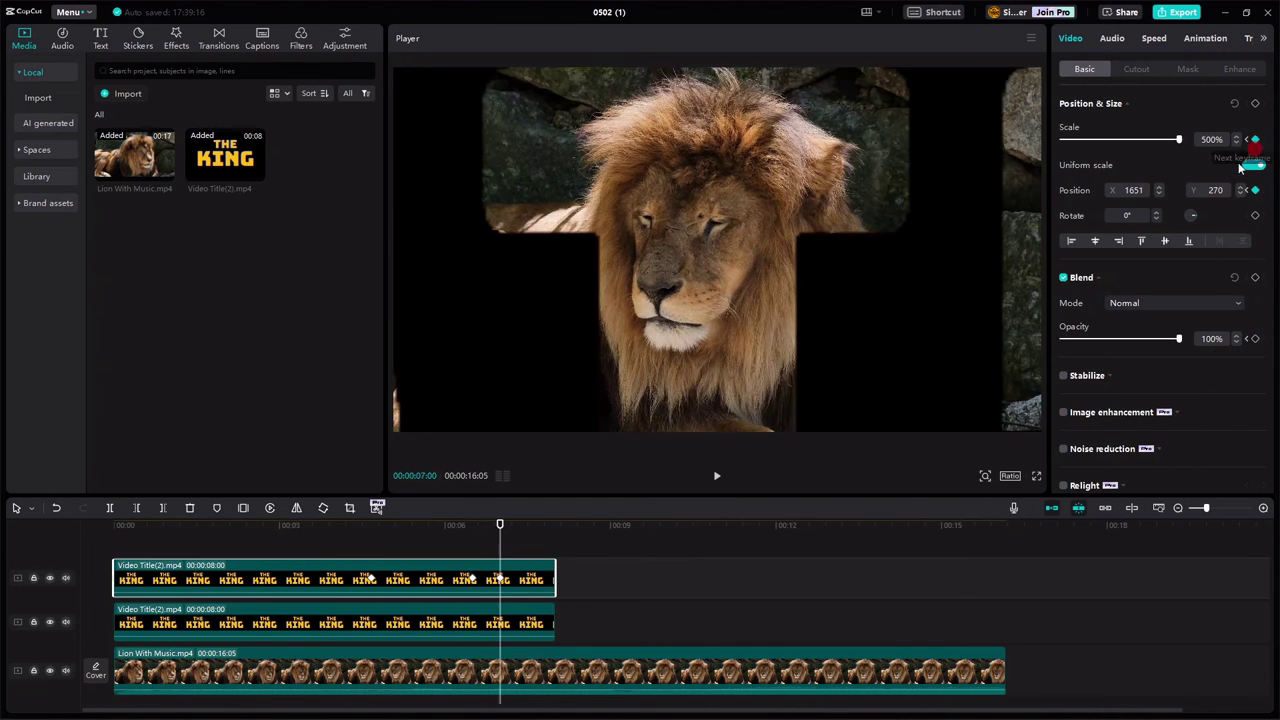
{"action": "left_click_drag", "start_coordinate": [1178, 338], "coordinate": [1014, 337]}
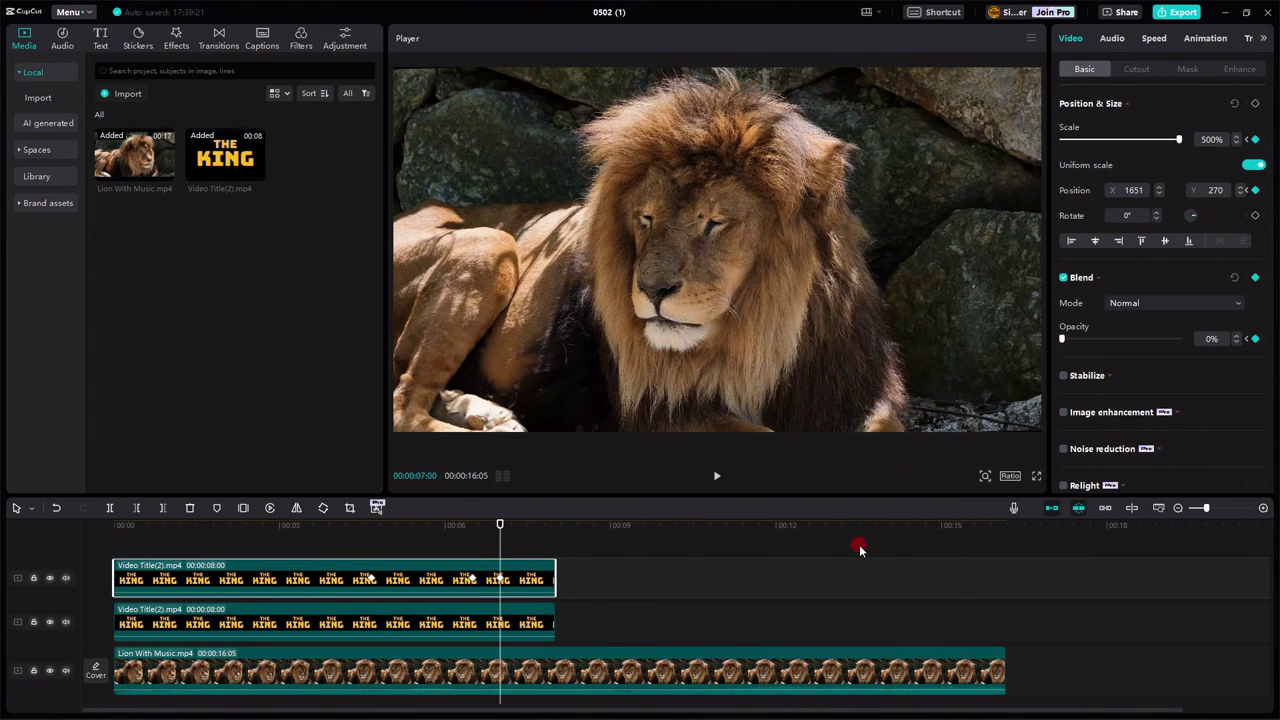
{"action": "key", "text": "Home"}
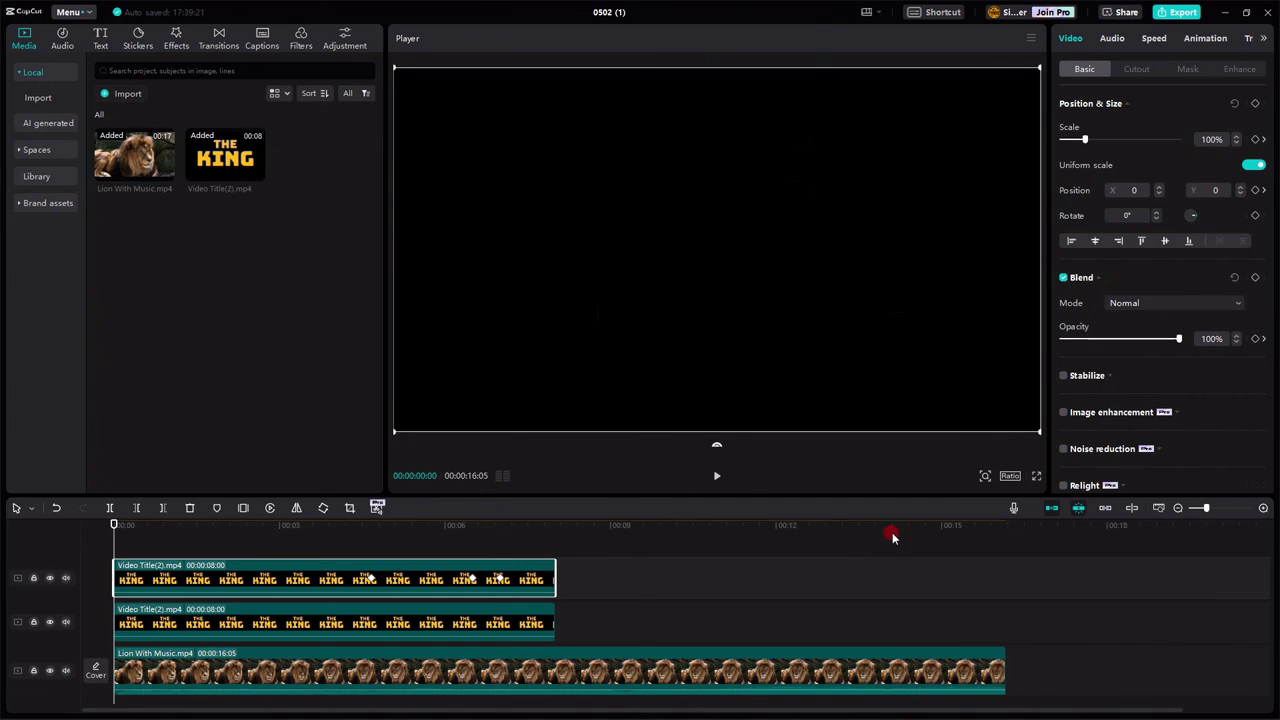
{"action": "left_click", "coordinate": [717, 478]}
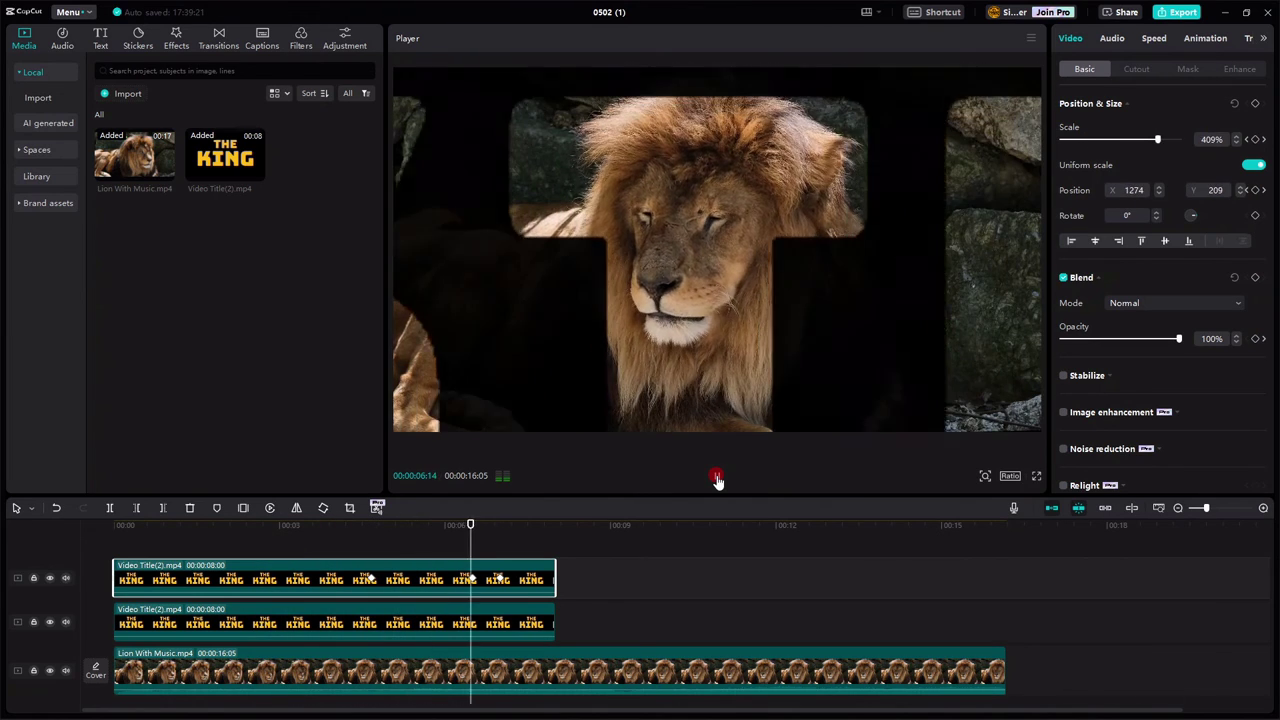
{"action": "left_click", "coordinate": [717, 479]}
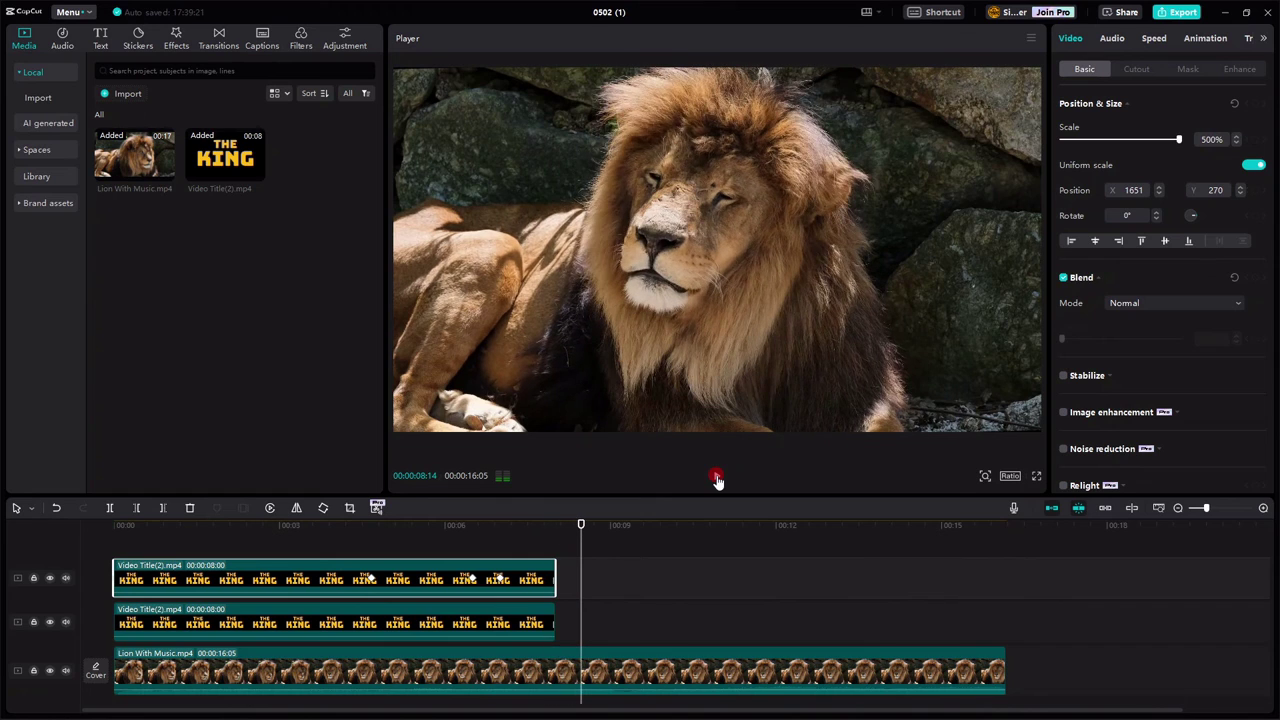